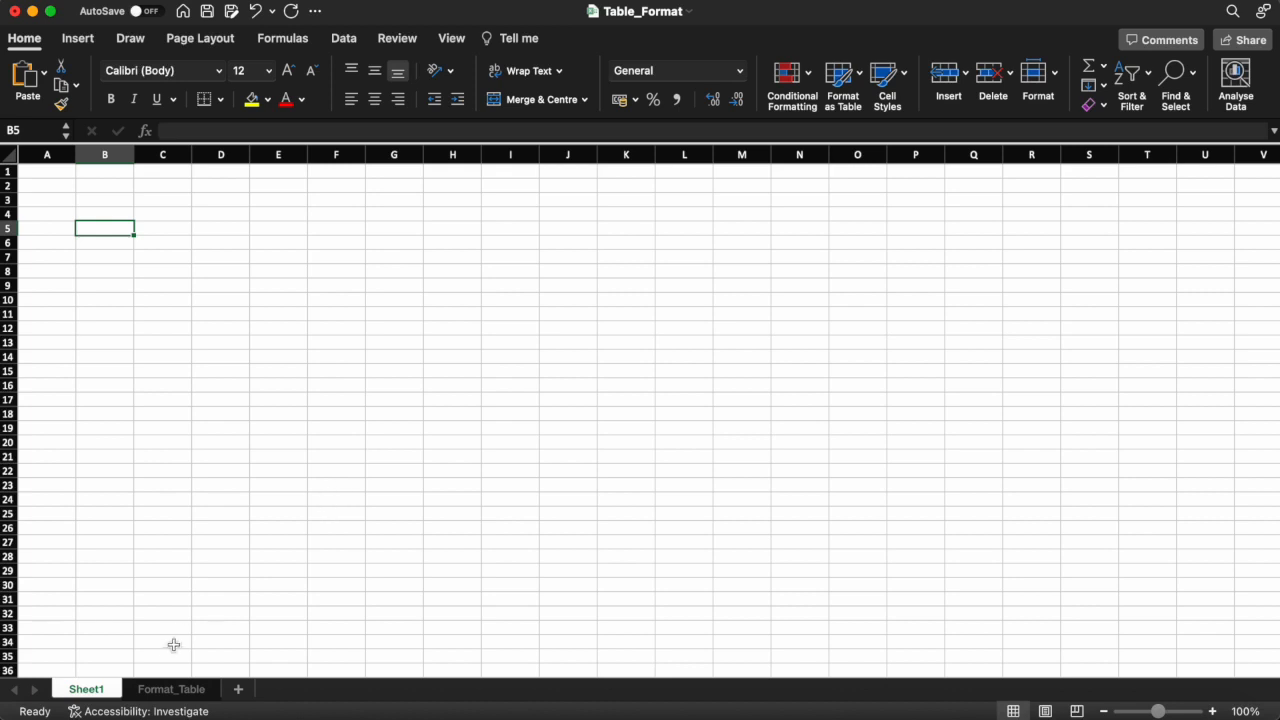
# On the Format_Table sheet, format the range E1:I12 as a table with headers using the blue light style with a solid header
pyautogui.click(166, 689)
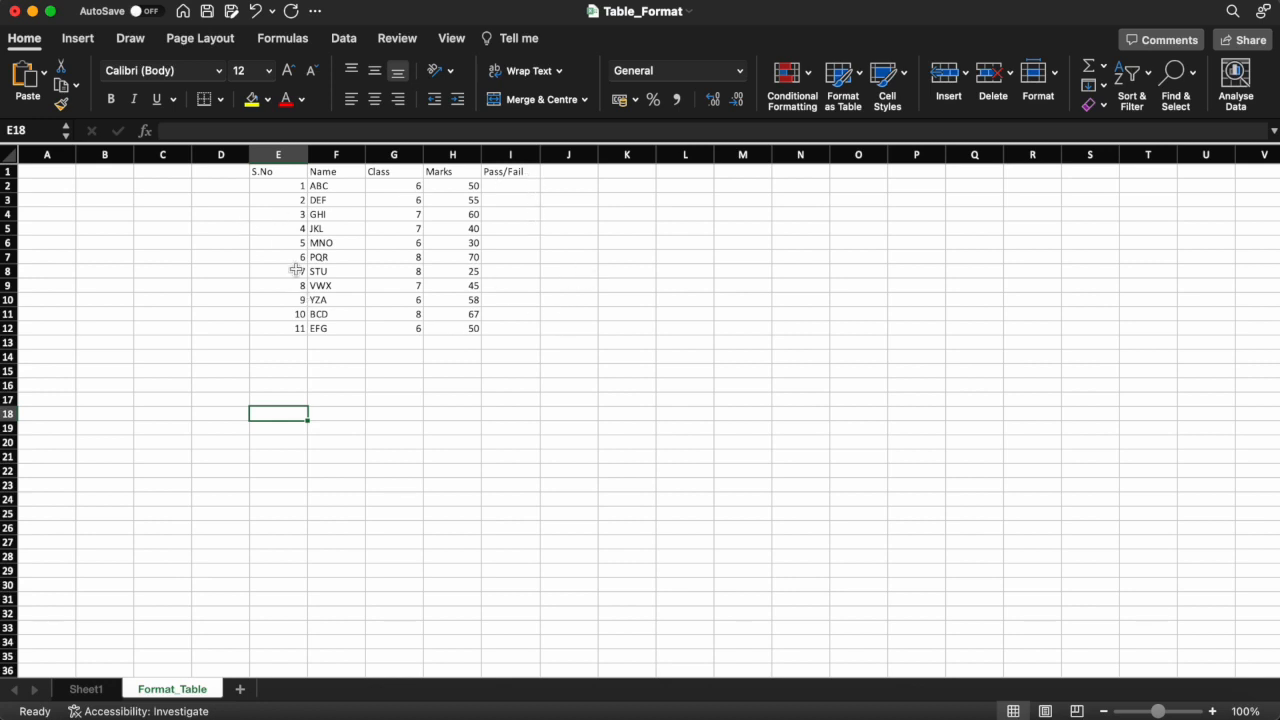
pyautogui.click(281, 172)
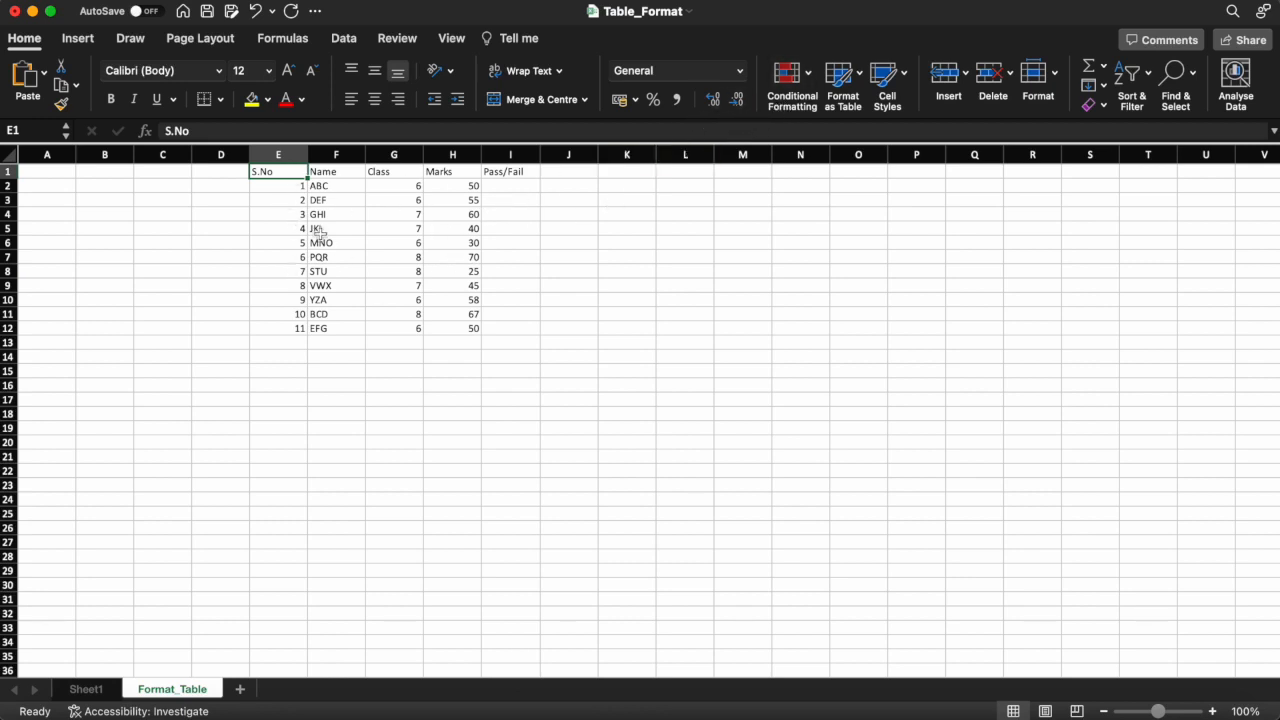
pyautogui.click(857, 79)
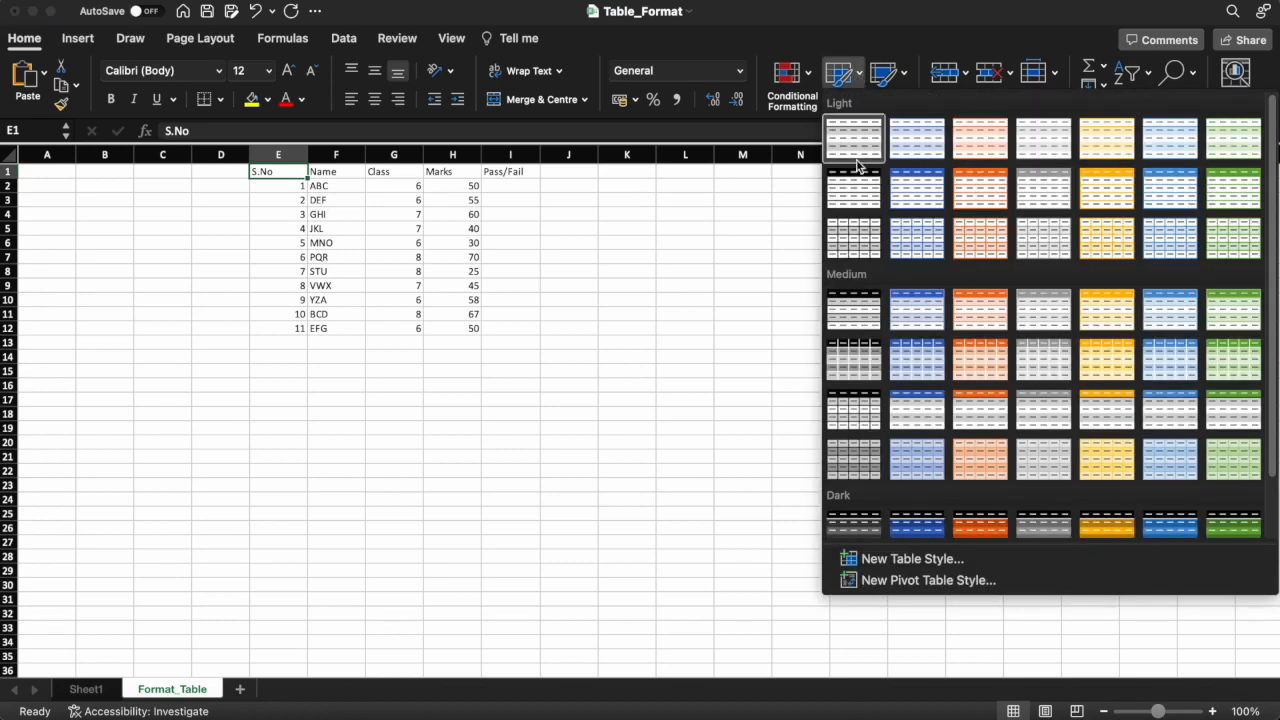
pyautogui.scroll(-3, 862, 354)
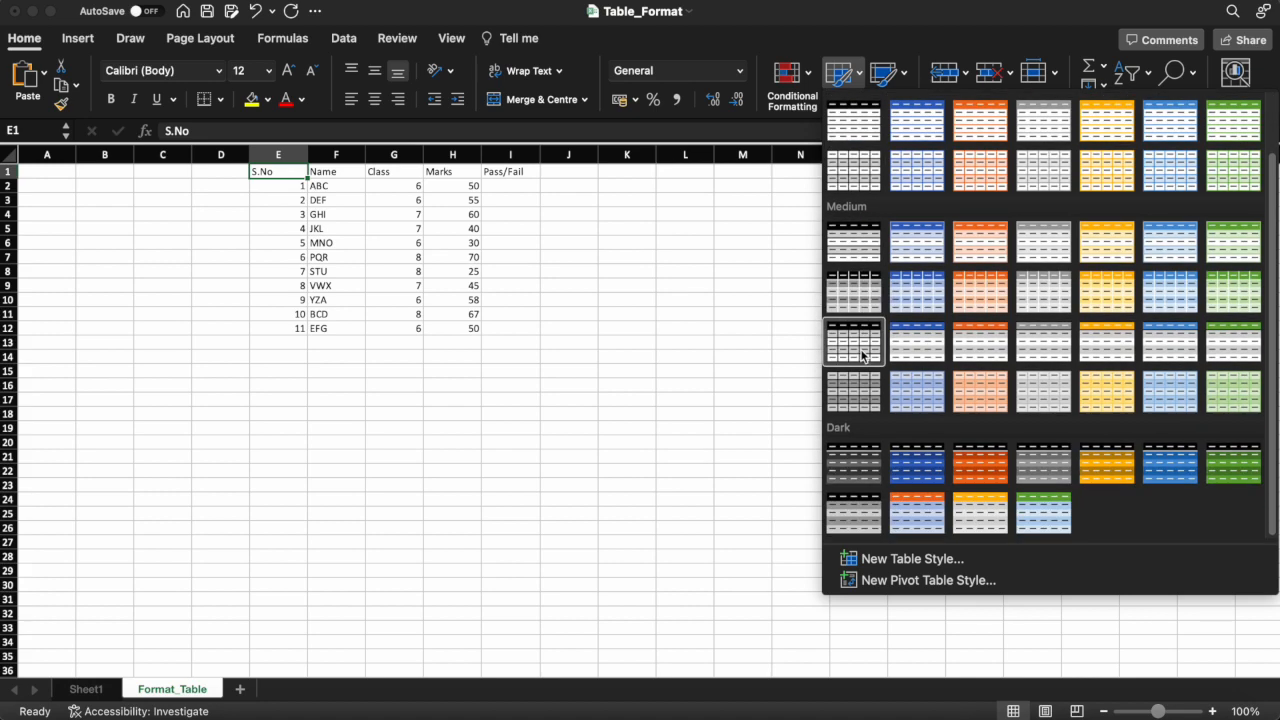
pyautogui.scroll(3, 862, 354)
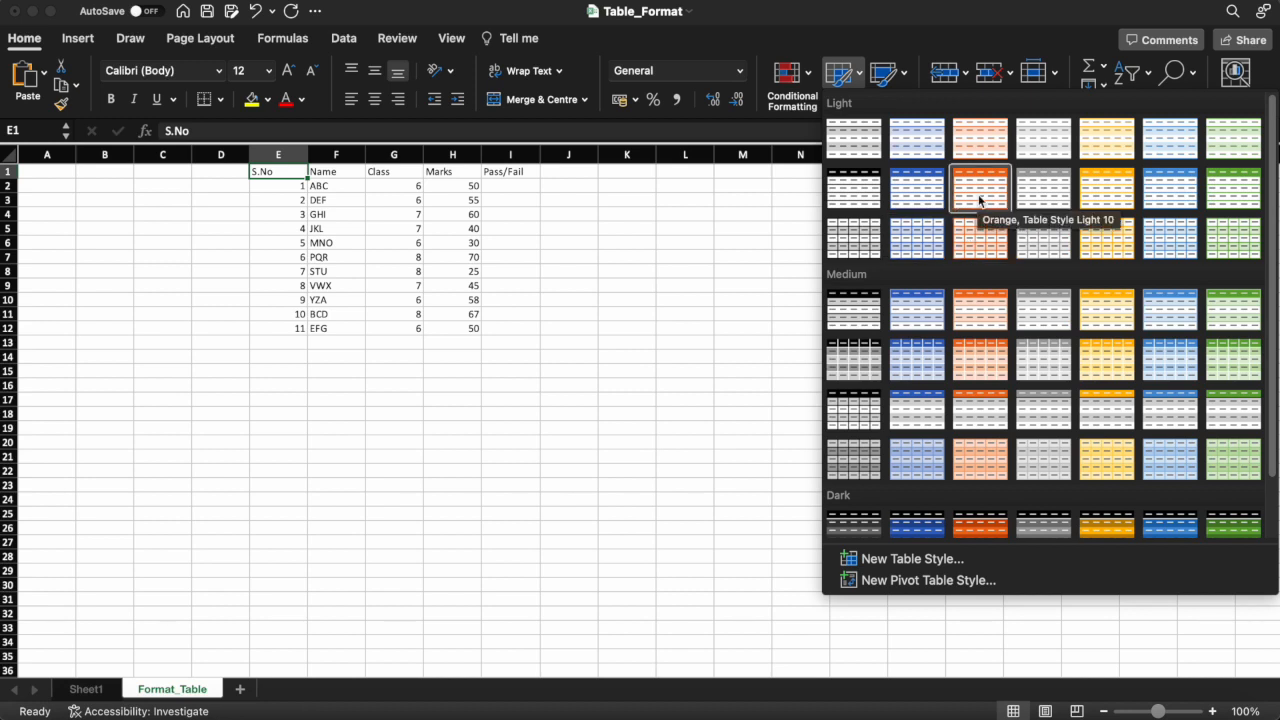
pyautogui.click(923, 197)
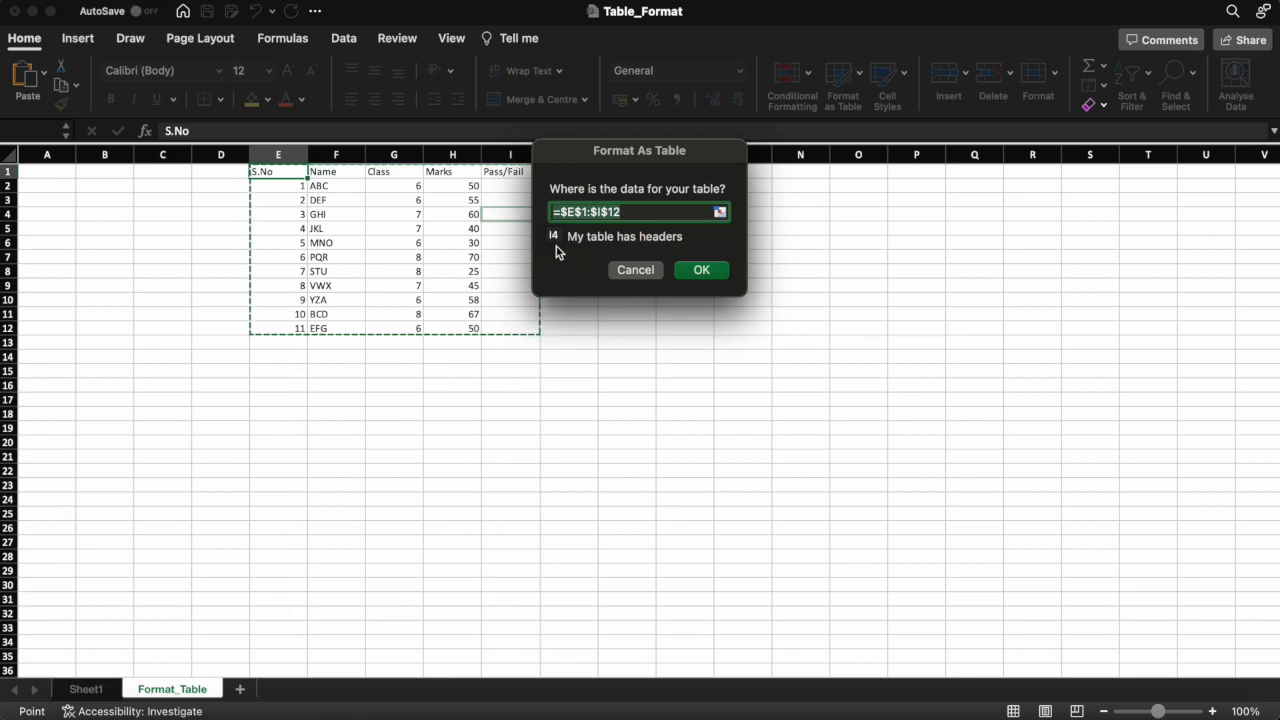
pyautogui.click(703, 271)
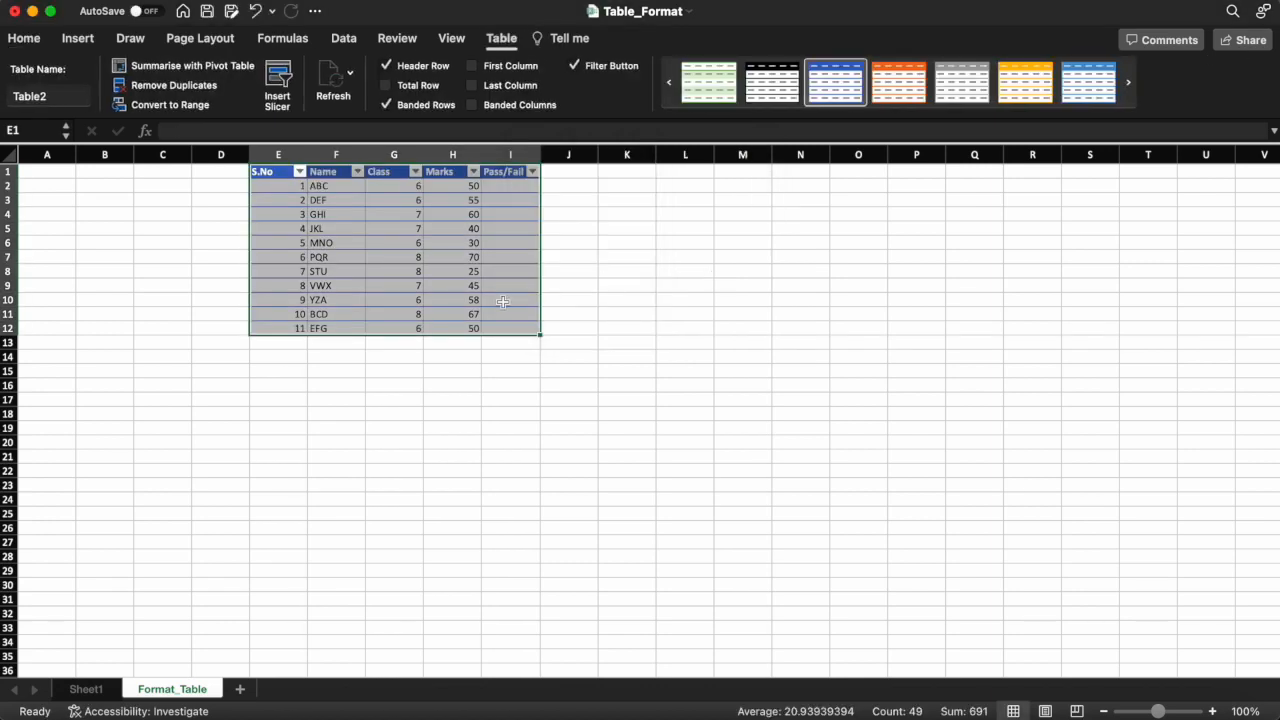
pyautogui.click(351, 395)
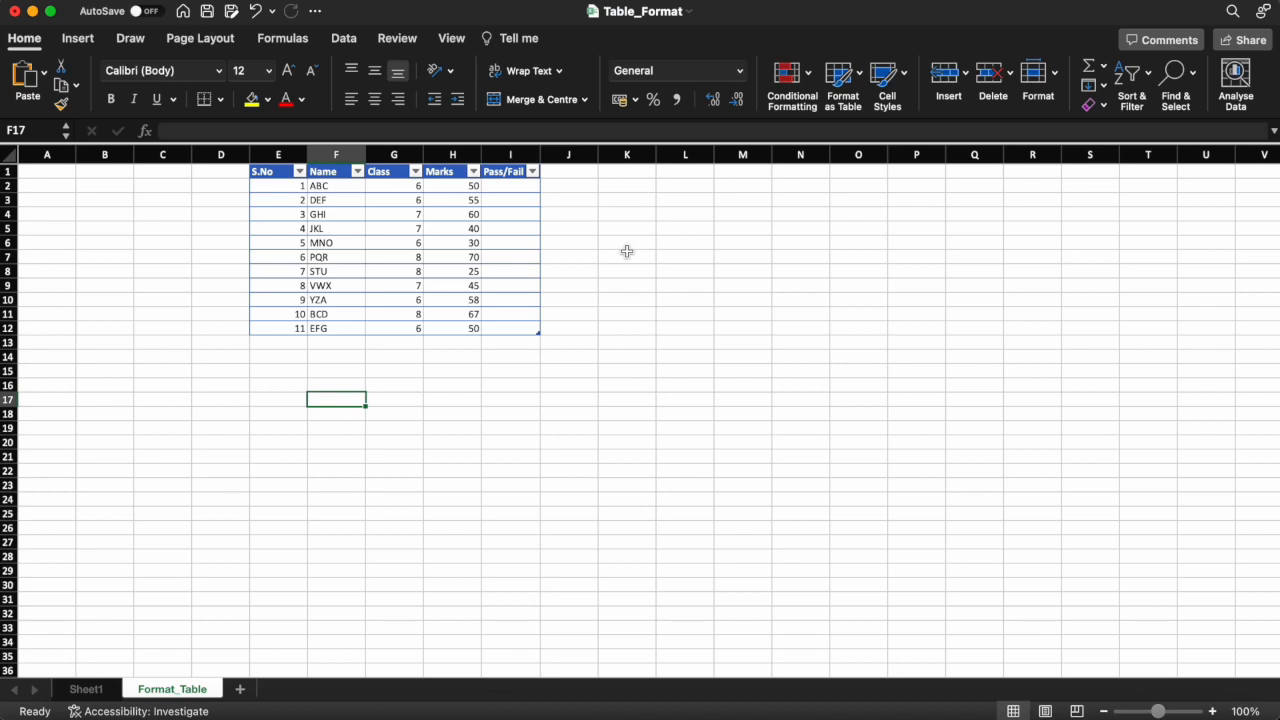
# Try a grey medium style and an orange light style on the table, ending on the blue light style with a solid header
pyautogui.click(345, 240)
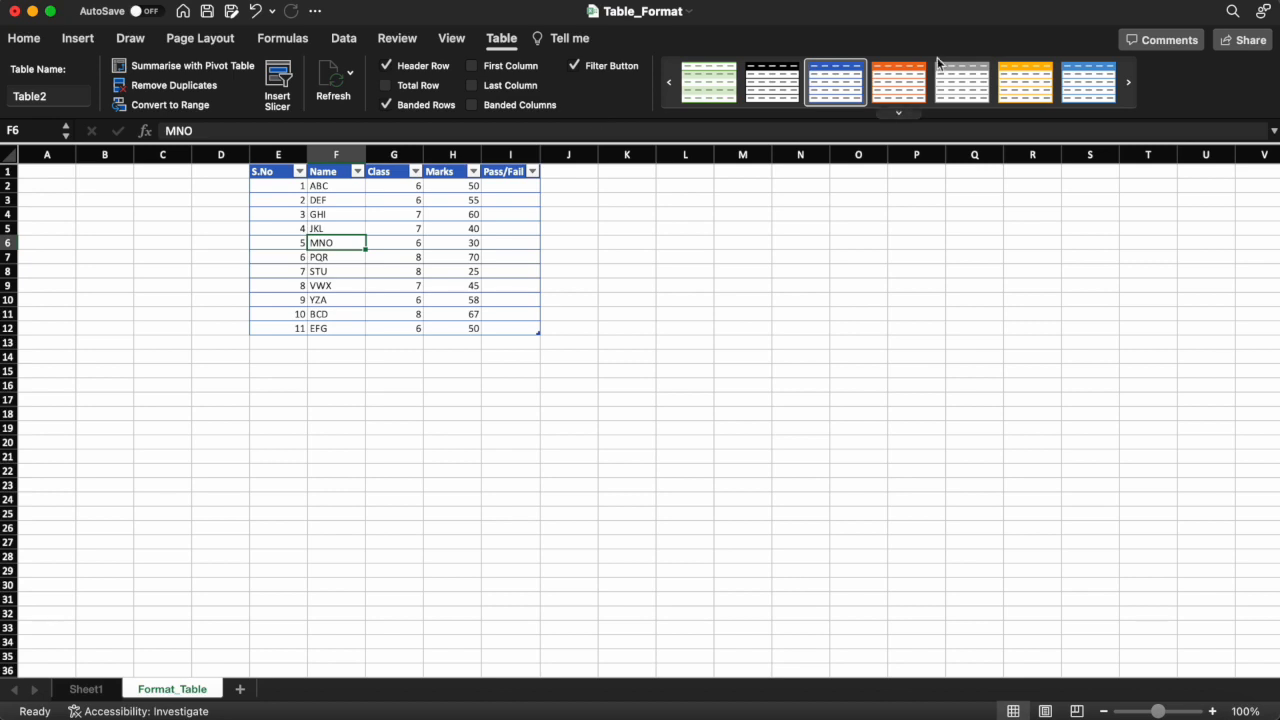
pyautogui.click(903, 113)
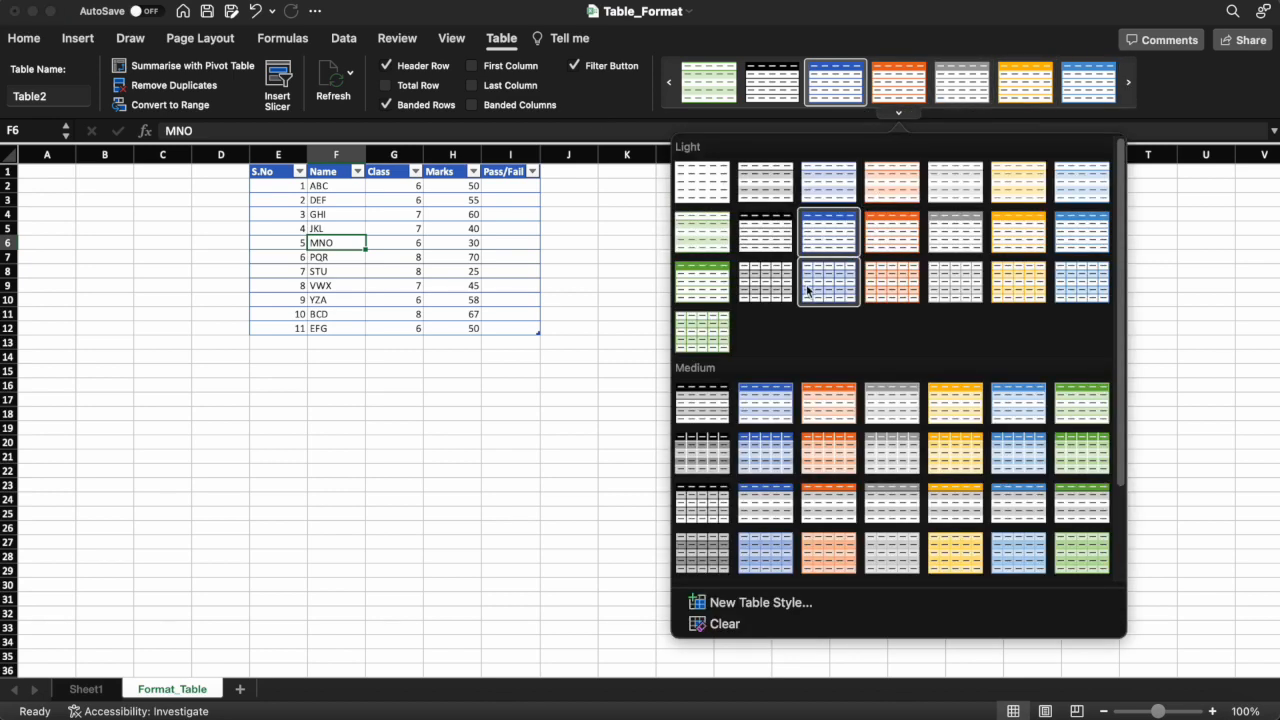
pyautogui.click(891, 406)
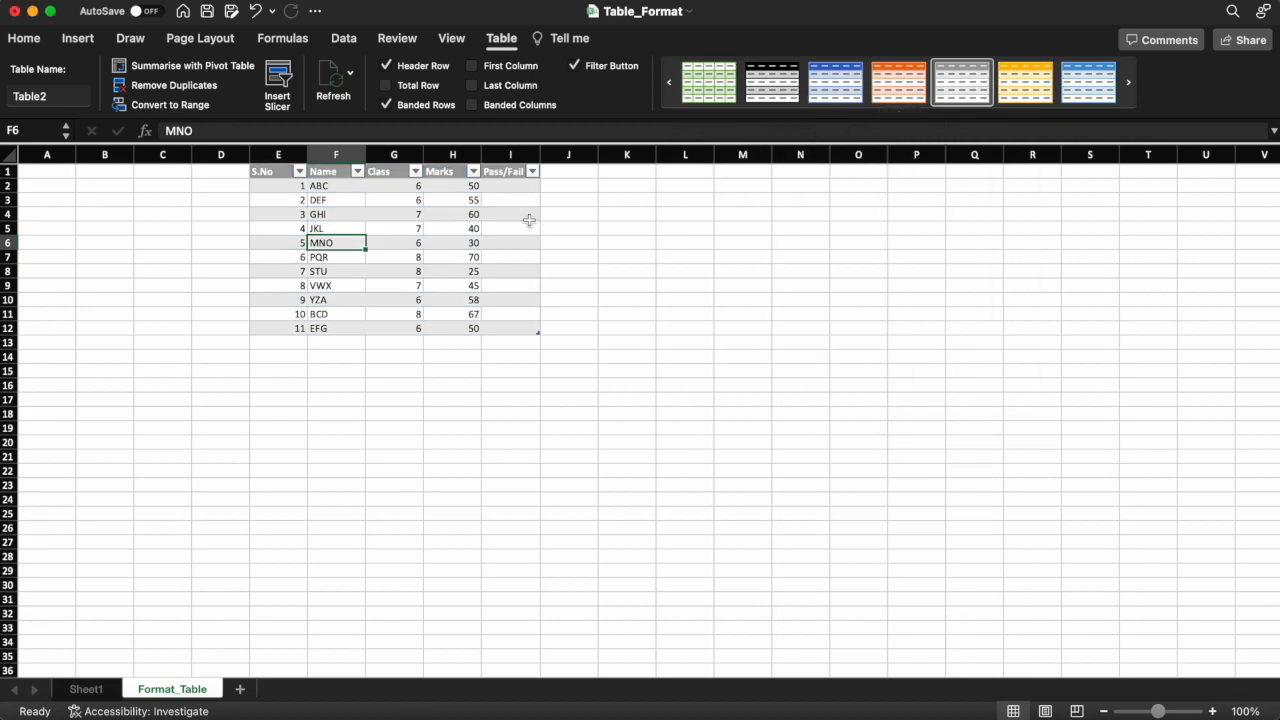
pyautogui.click(897, 116)
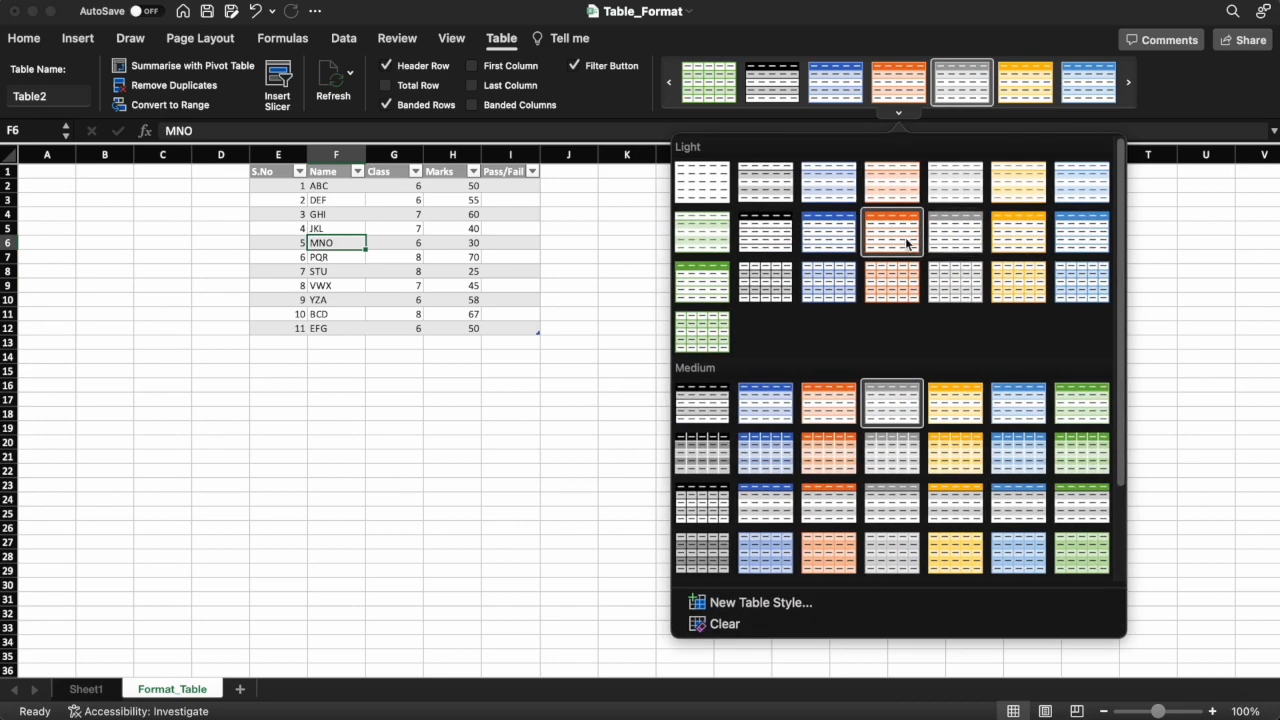
pyautogui.click(905, 242)
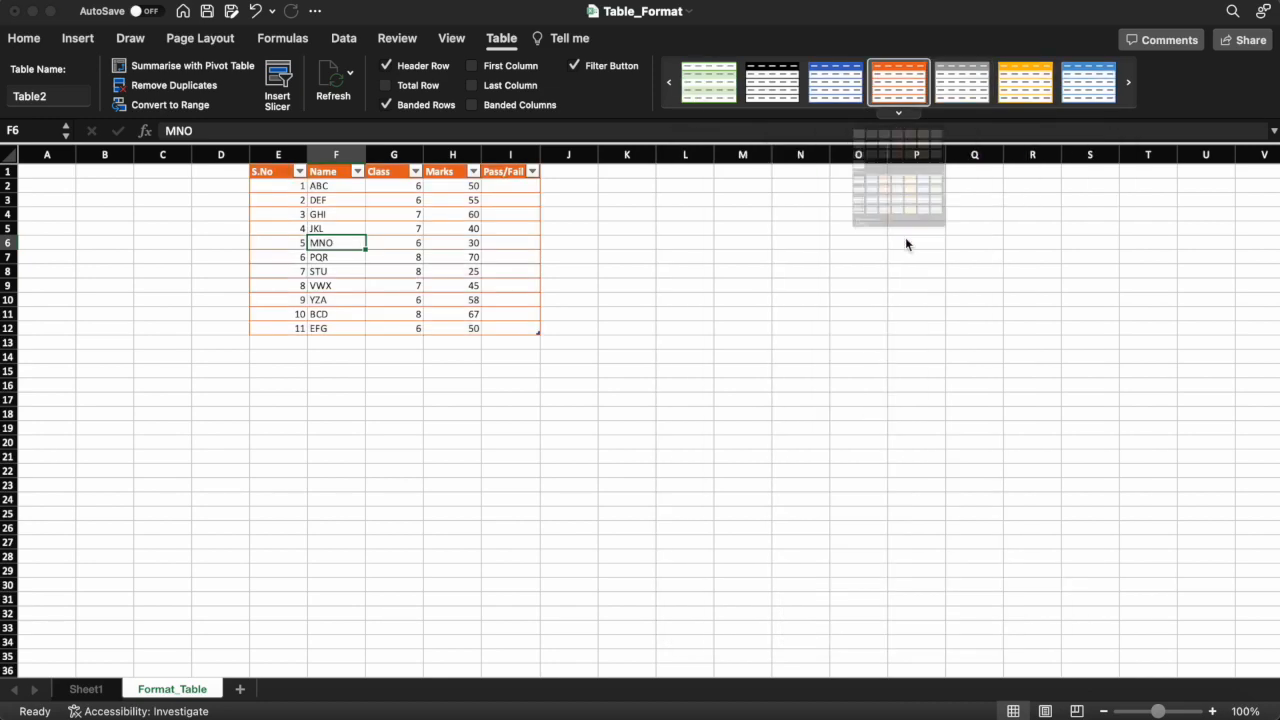
pyautogui.click(900, 113)
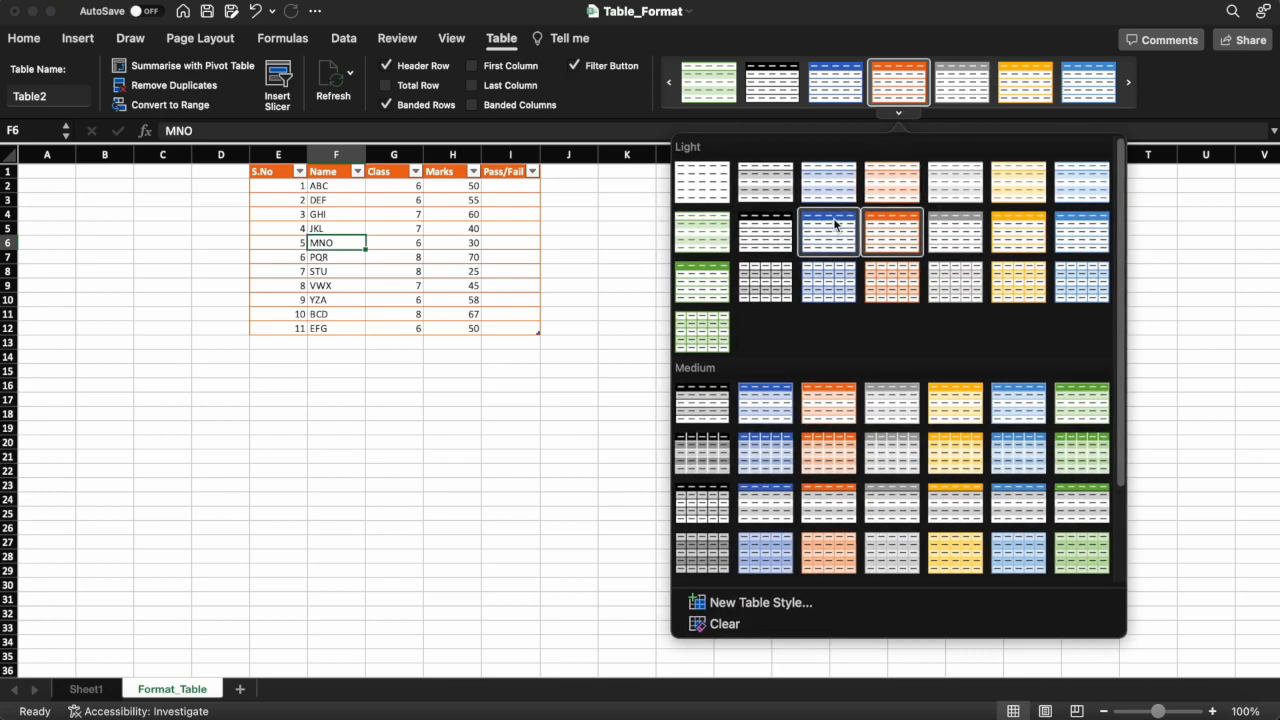
pyautogui.click(833, 222)
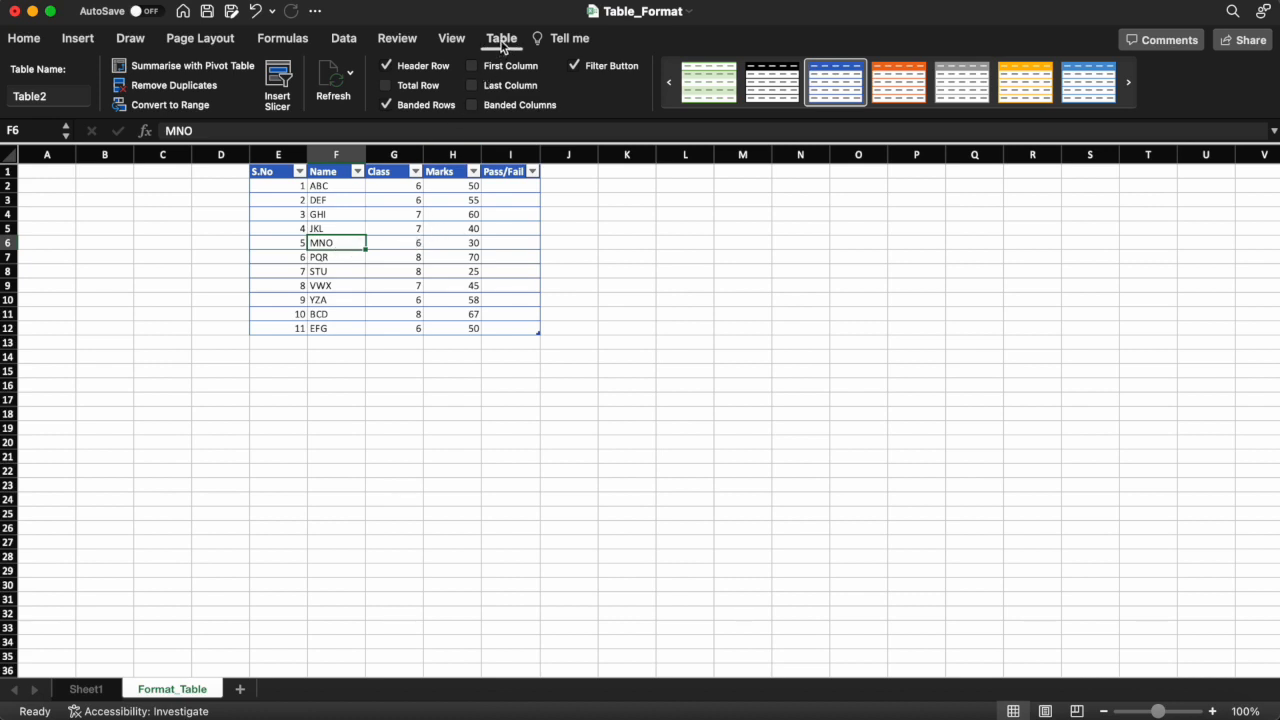
# Add a total row to the table and summarise the Marks column with Average
pyautogui.click(387, 87)
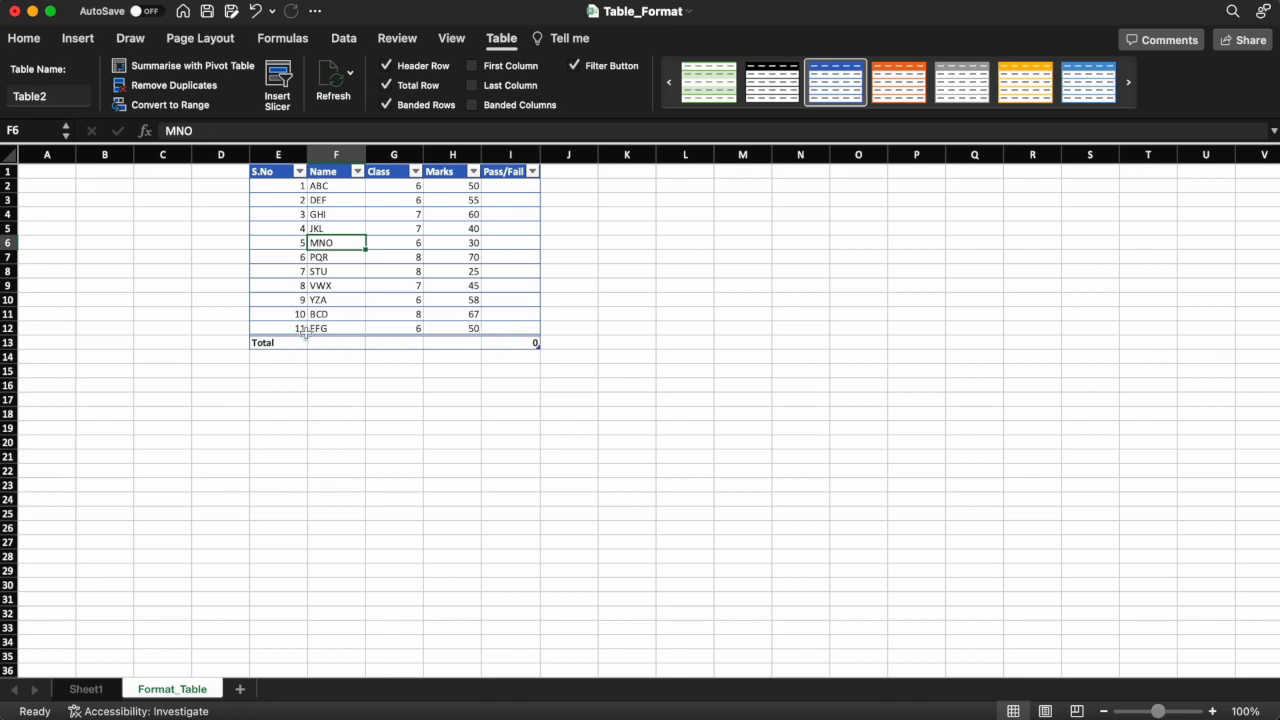
pyautogui.click(456, 342)
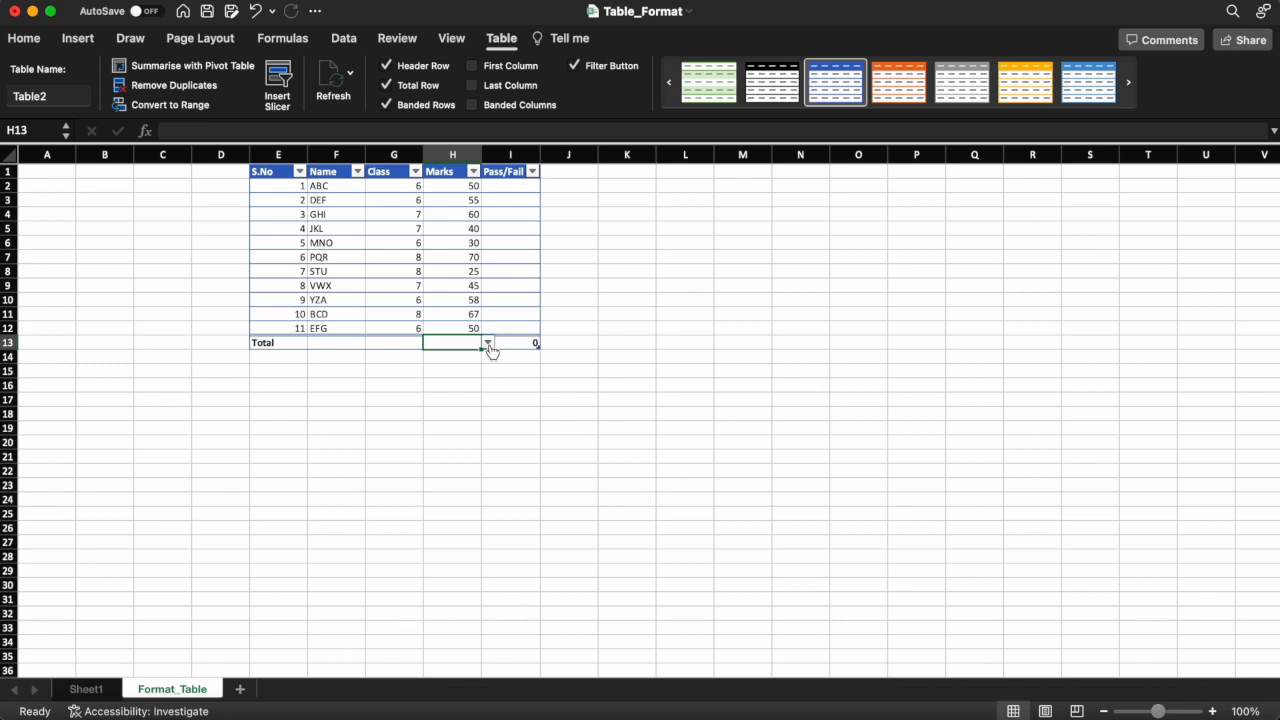
pyautogui.click(489, 345)
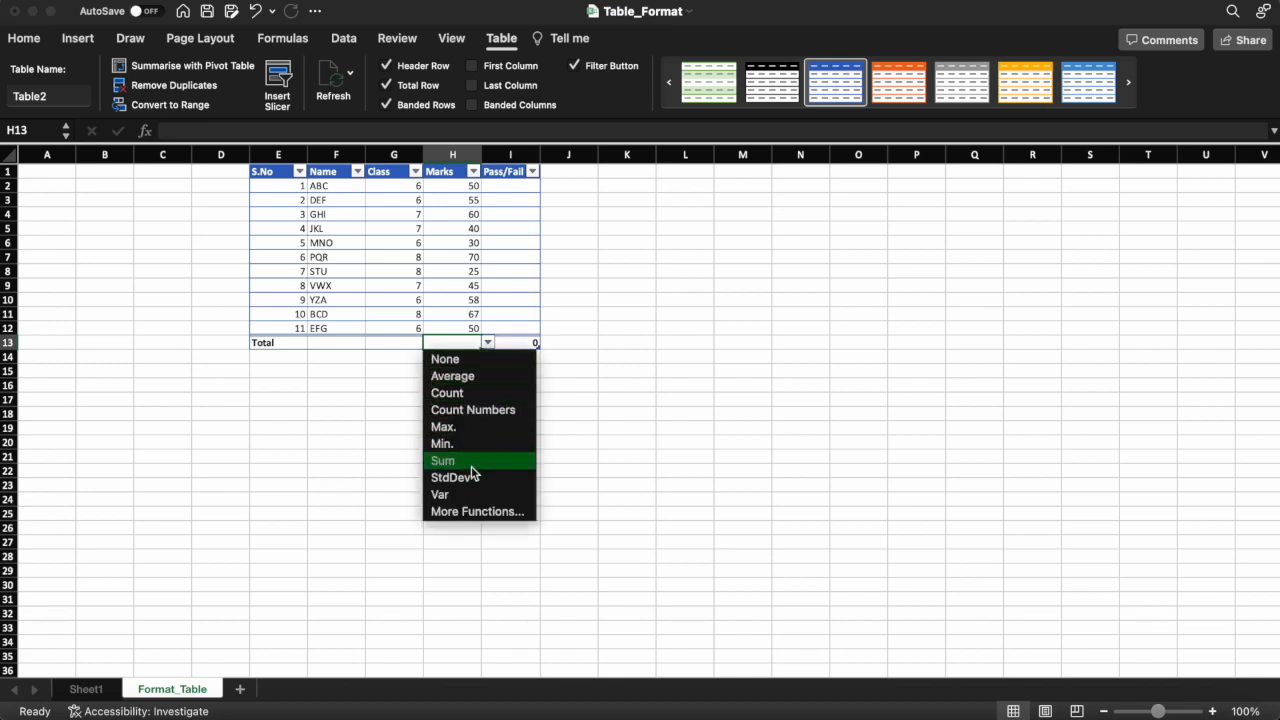
pyautogui.click(489, 383)
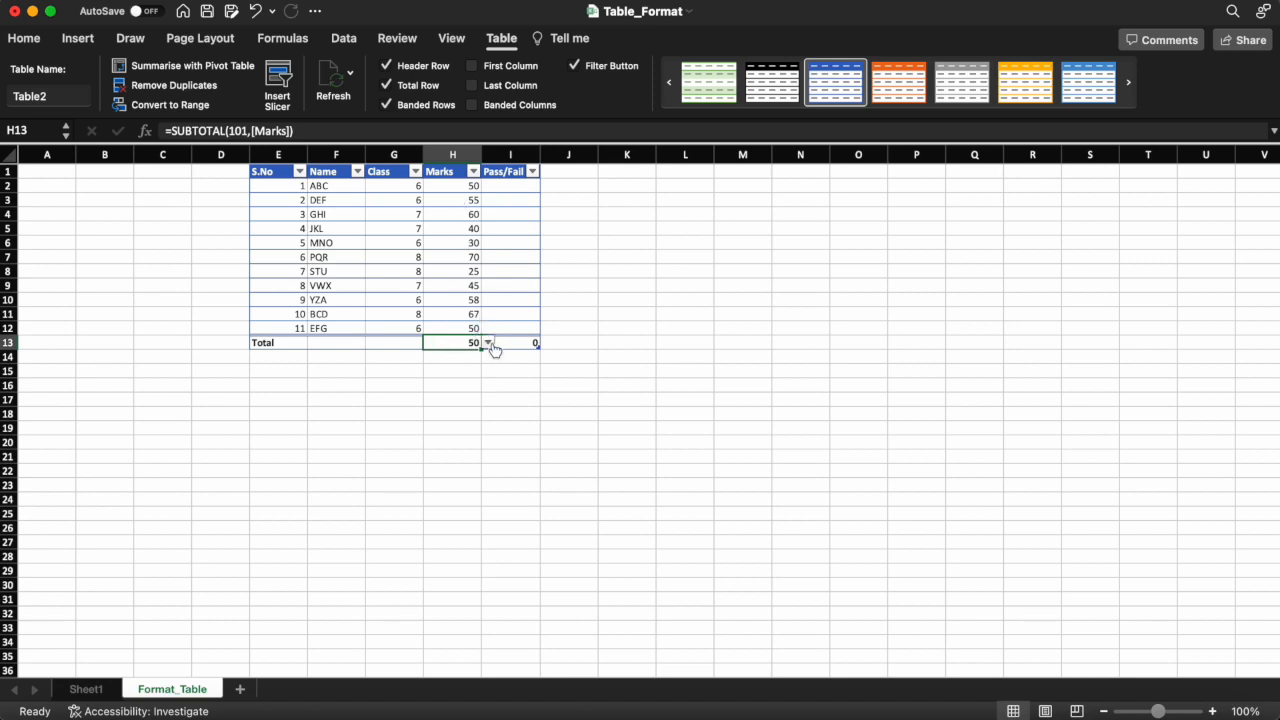
# Try Count, Max., Min. and Sum in turn as the total row's function for the Marks column
pyautogui.click(488, 343)
pyautogui.click(466, 391)
pyautogui.click(488, 343)
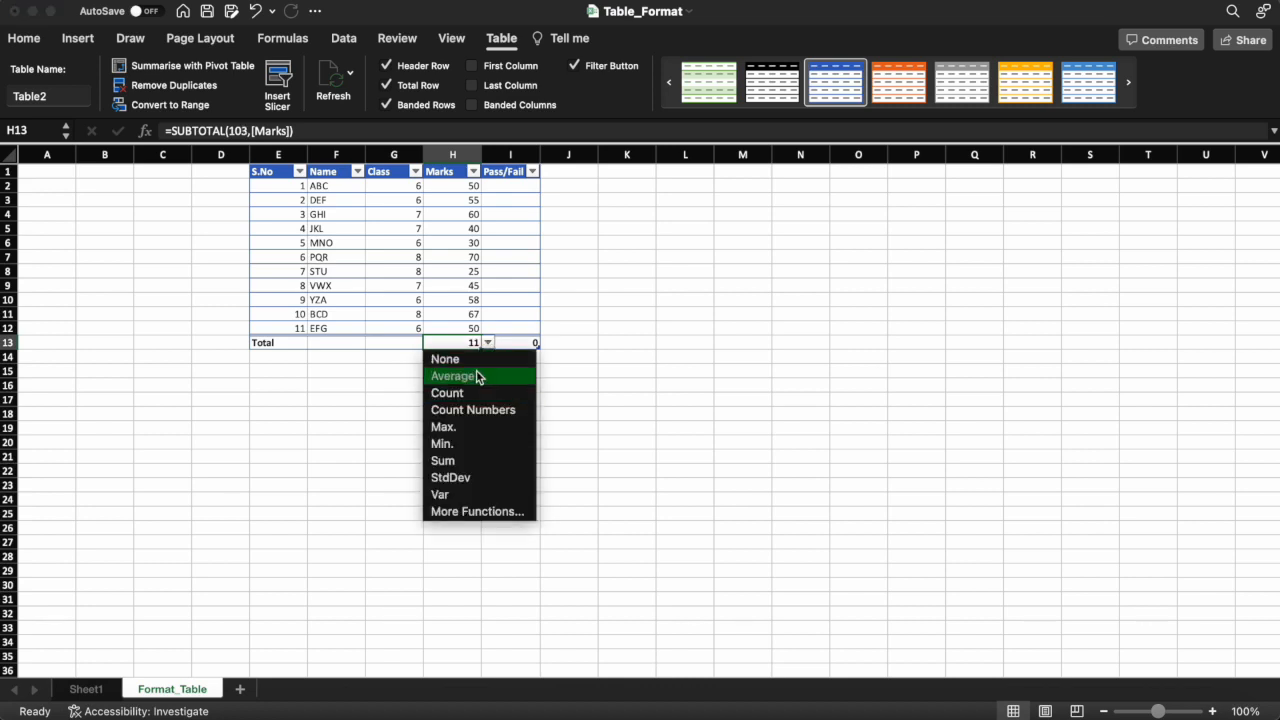
pyautogui.click(457, 426)
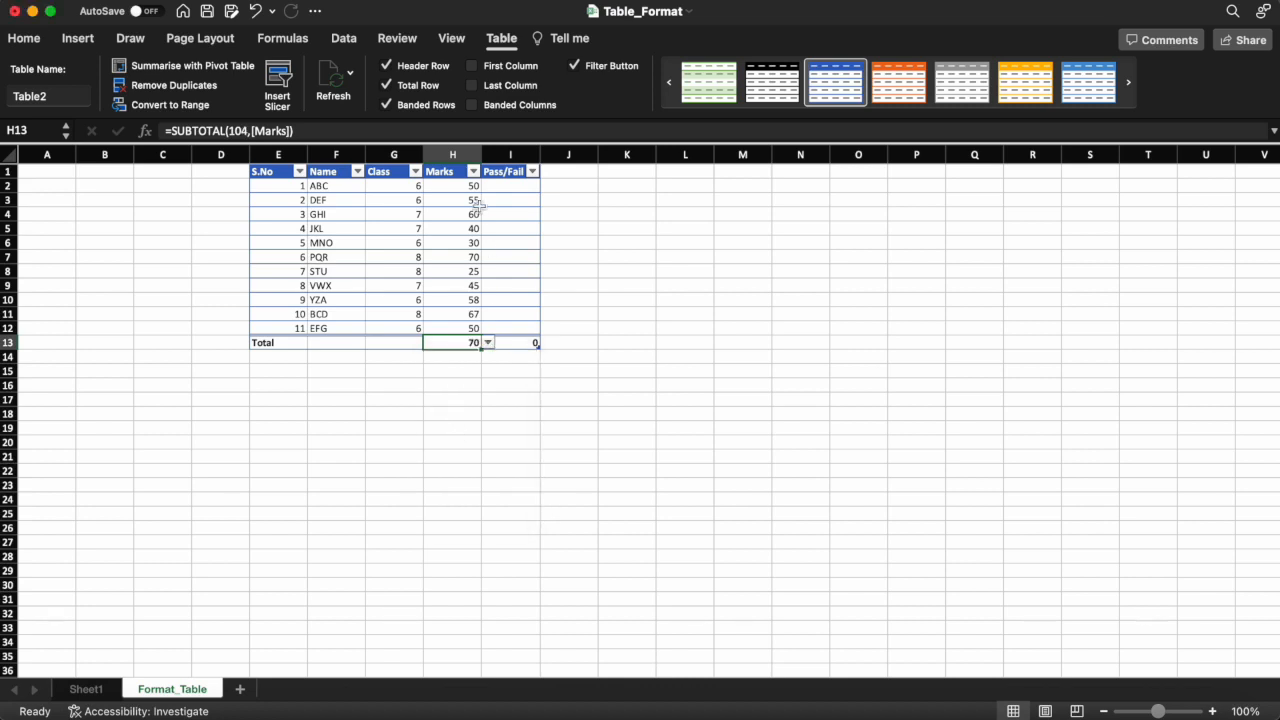
pyautogui.click(488, 343)
pyautogui.click(456, 446)
pyautogui.click(488, 343)
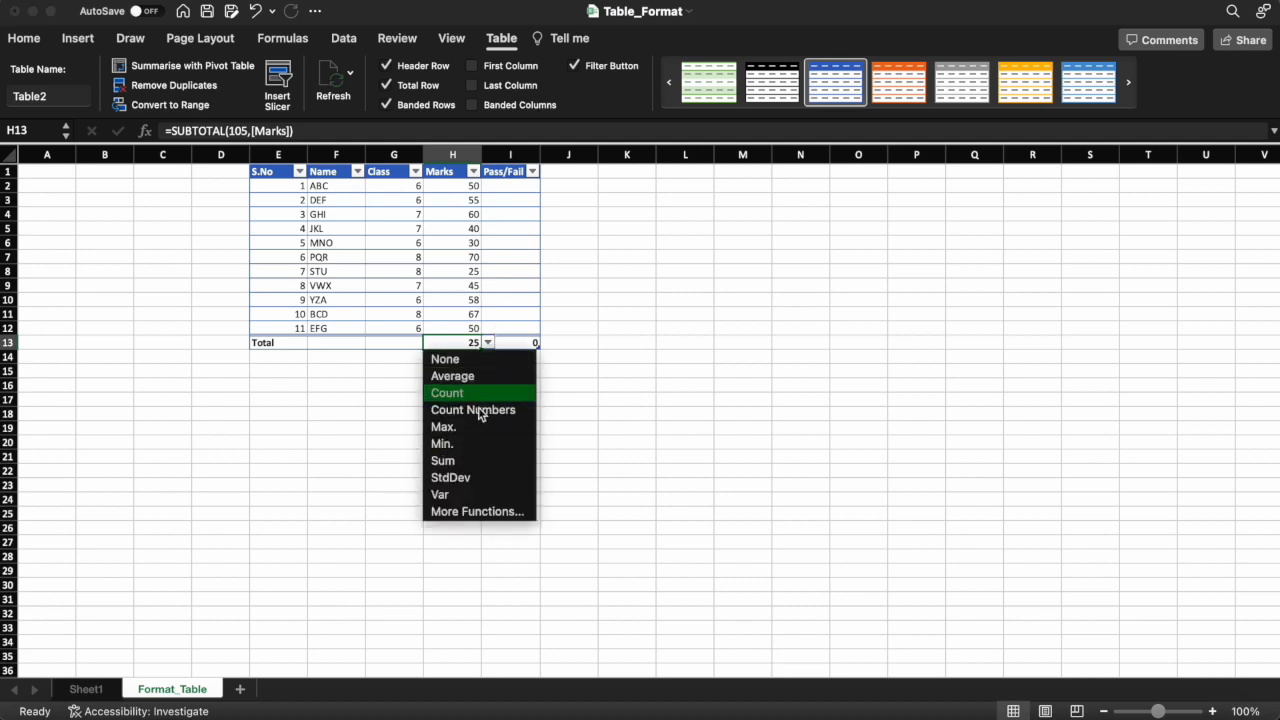
pyautogui.click(461, 456)
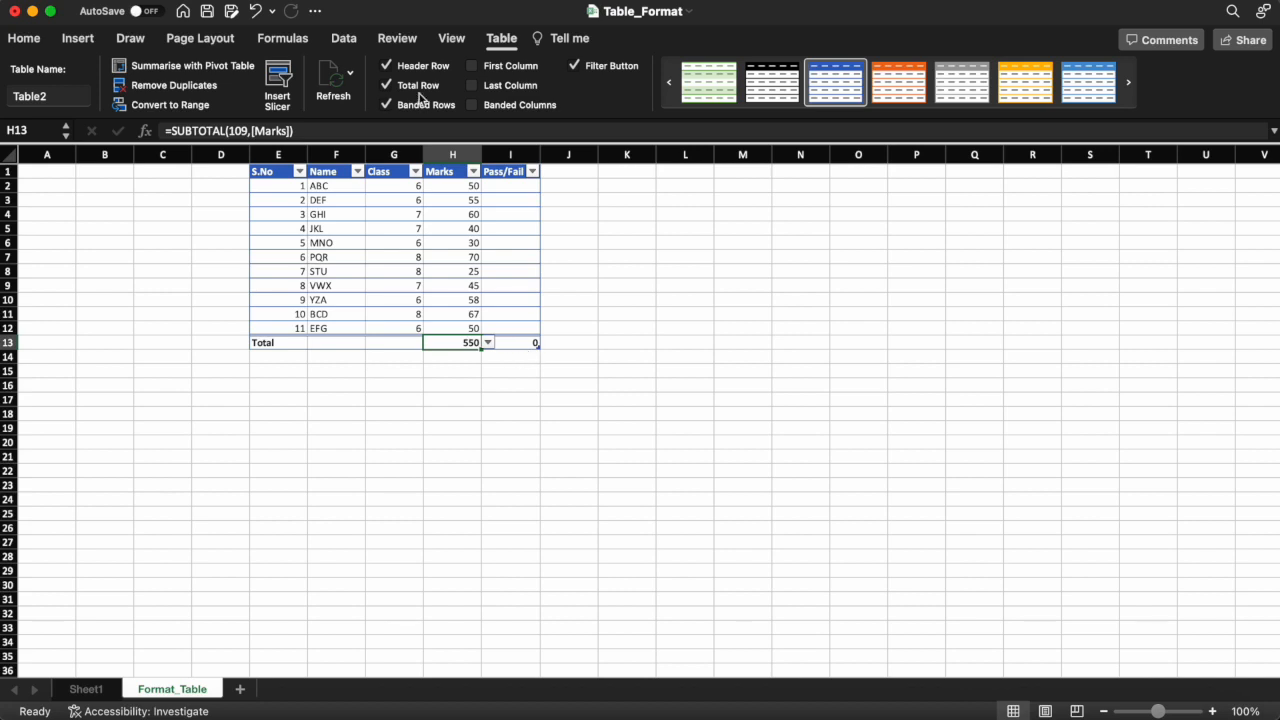
# Remove the total row from the table
pyautogui.click(387, 86)
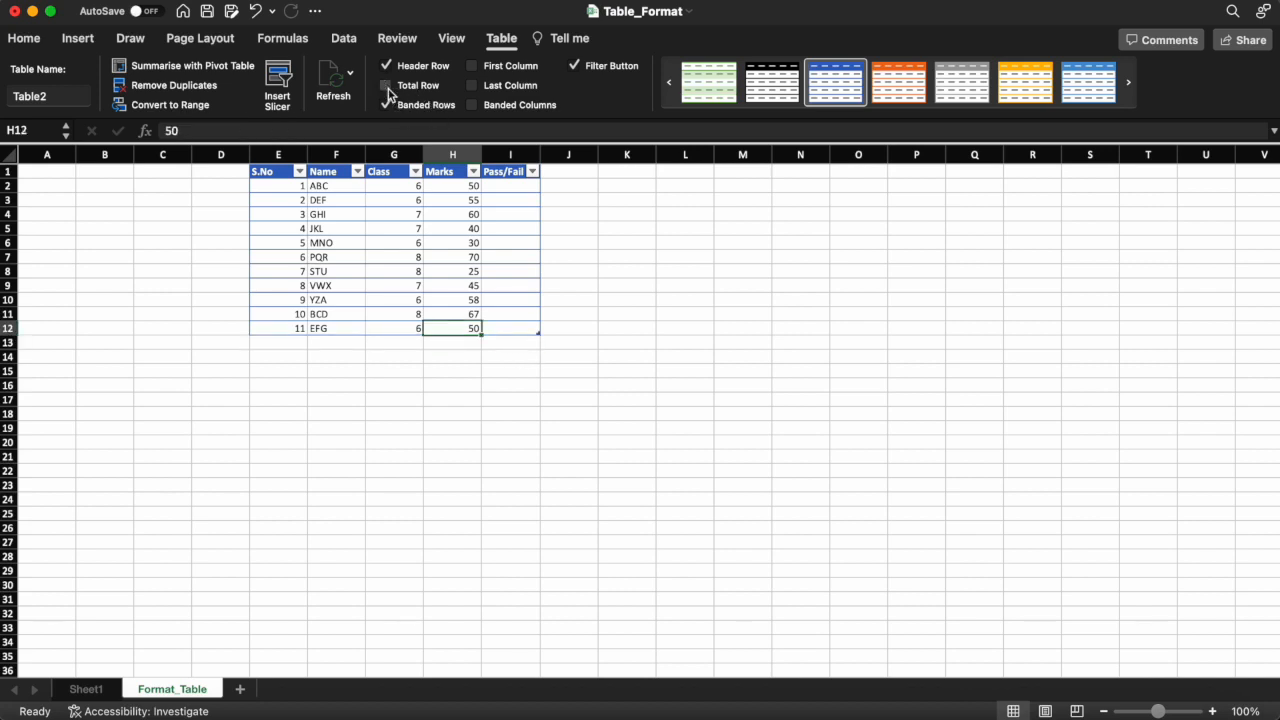
pyautogui.click(280, 360)
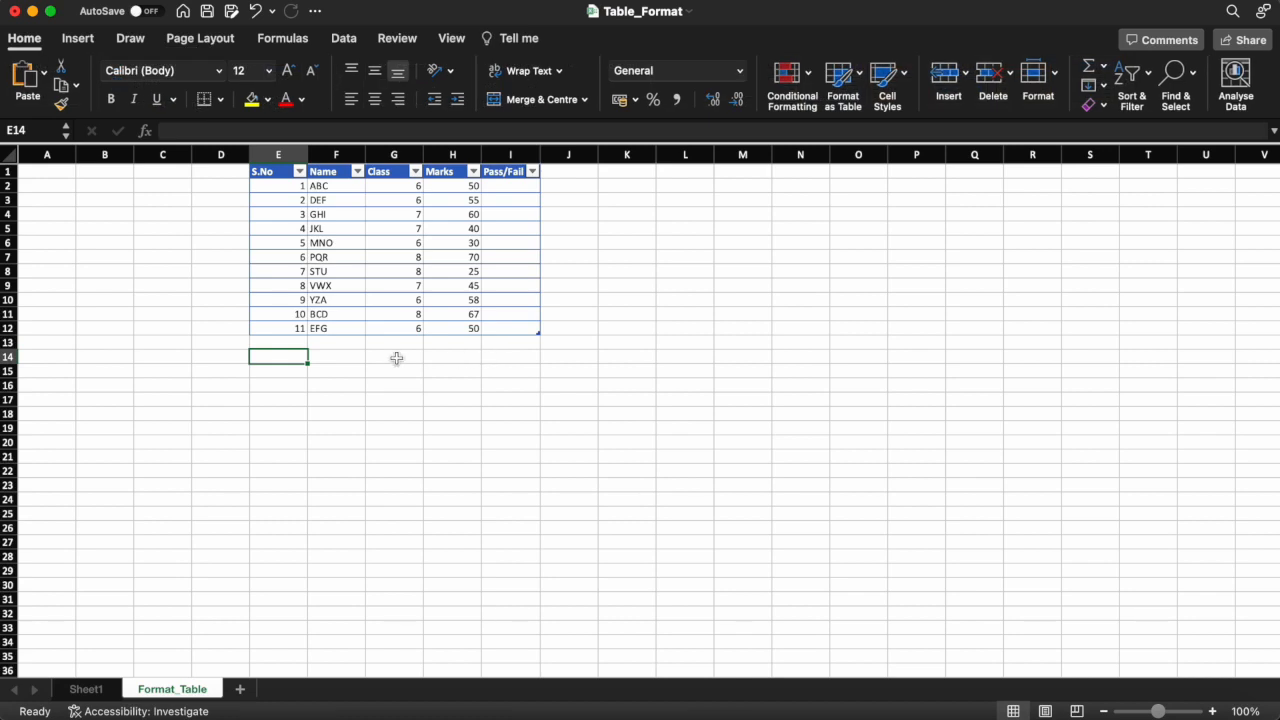
# Add a record directly below the table's last row with S.No 12, Name FGU, Class 5 and Marks 45
pyautogui.click(293, 345)
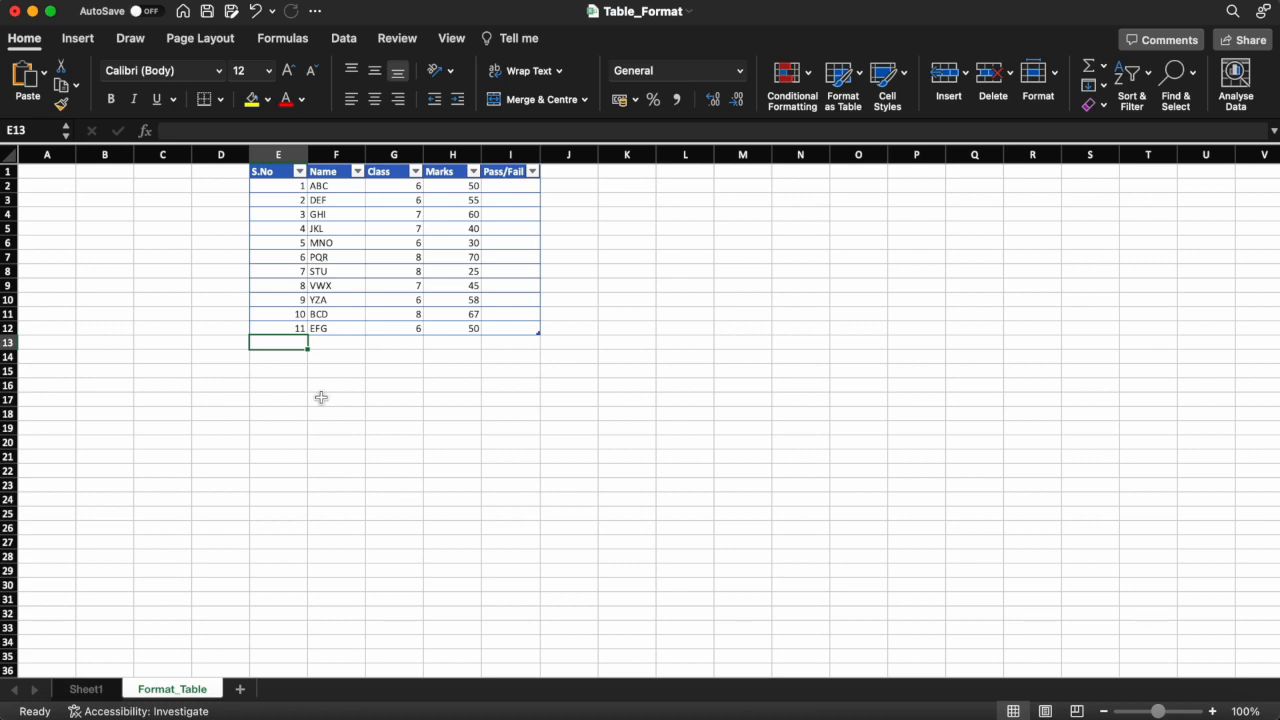
pyautogui.write('12')
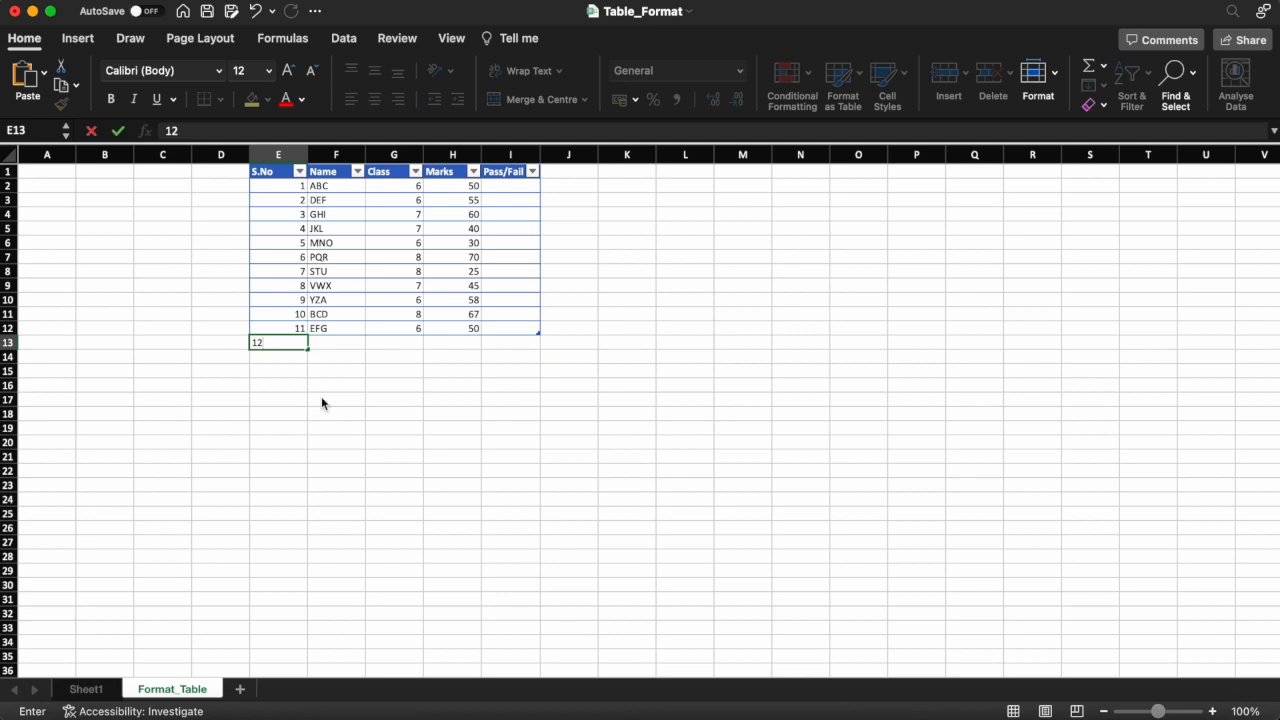
pyautogui.press('Tab')
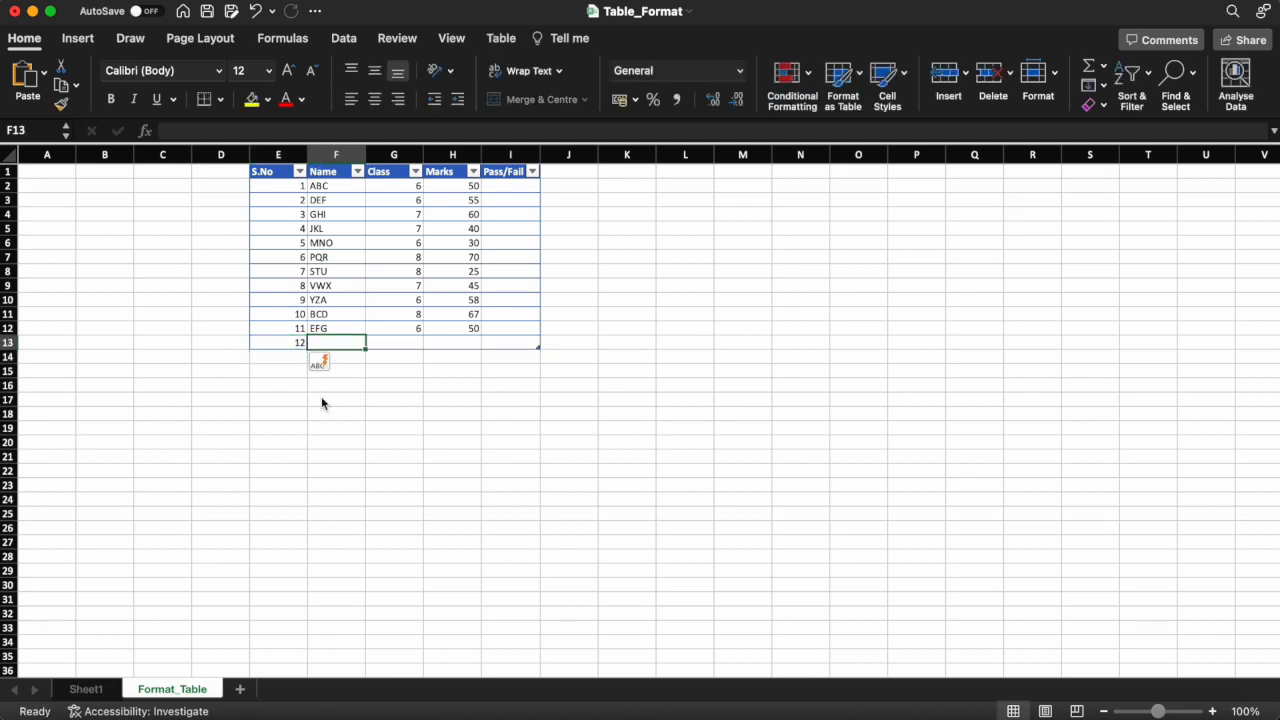
pyautogui.write('FGU')
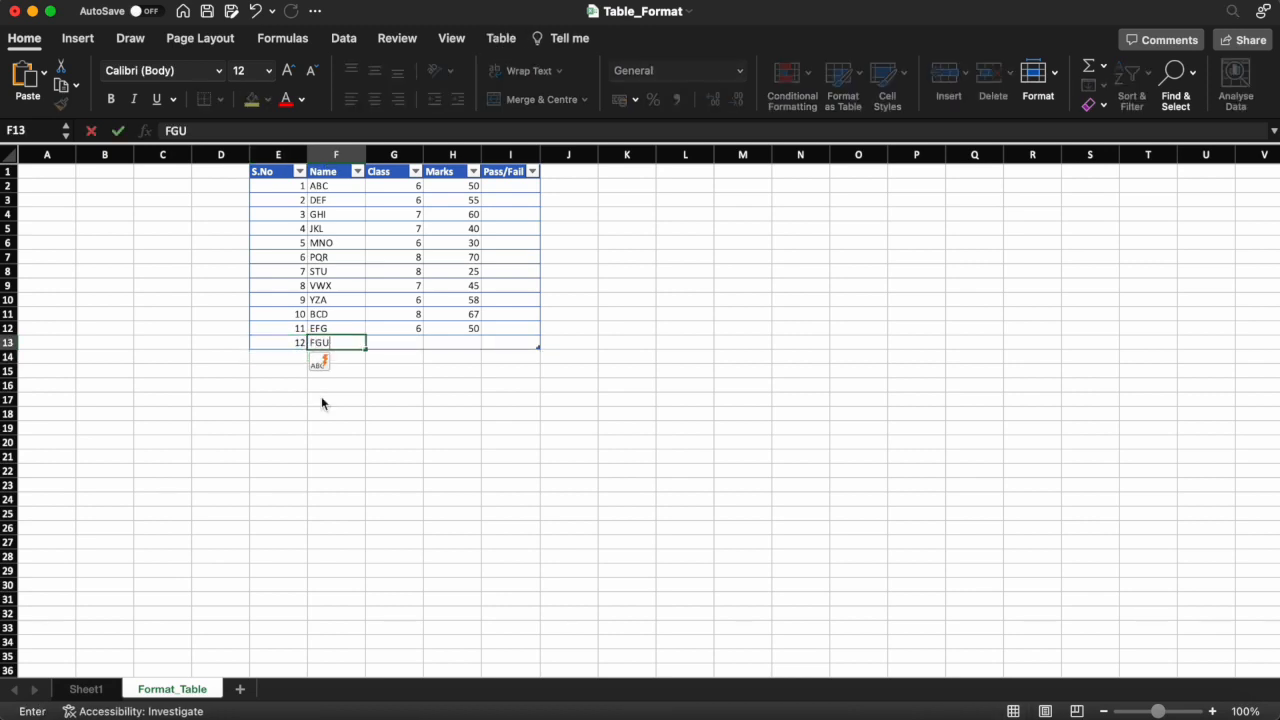
pyautogui.press('Tab')
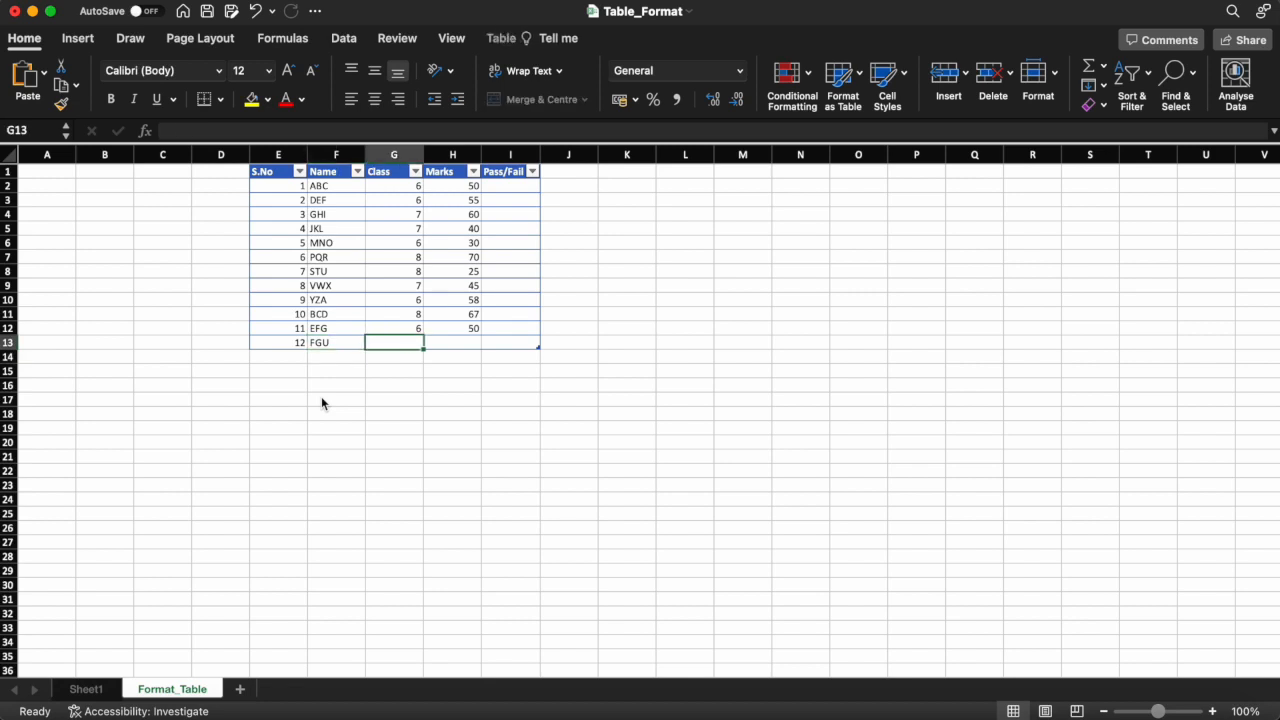
pyautogui.write('5')
pyautogui.press('Return')
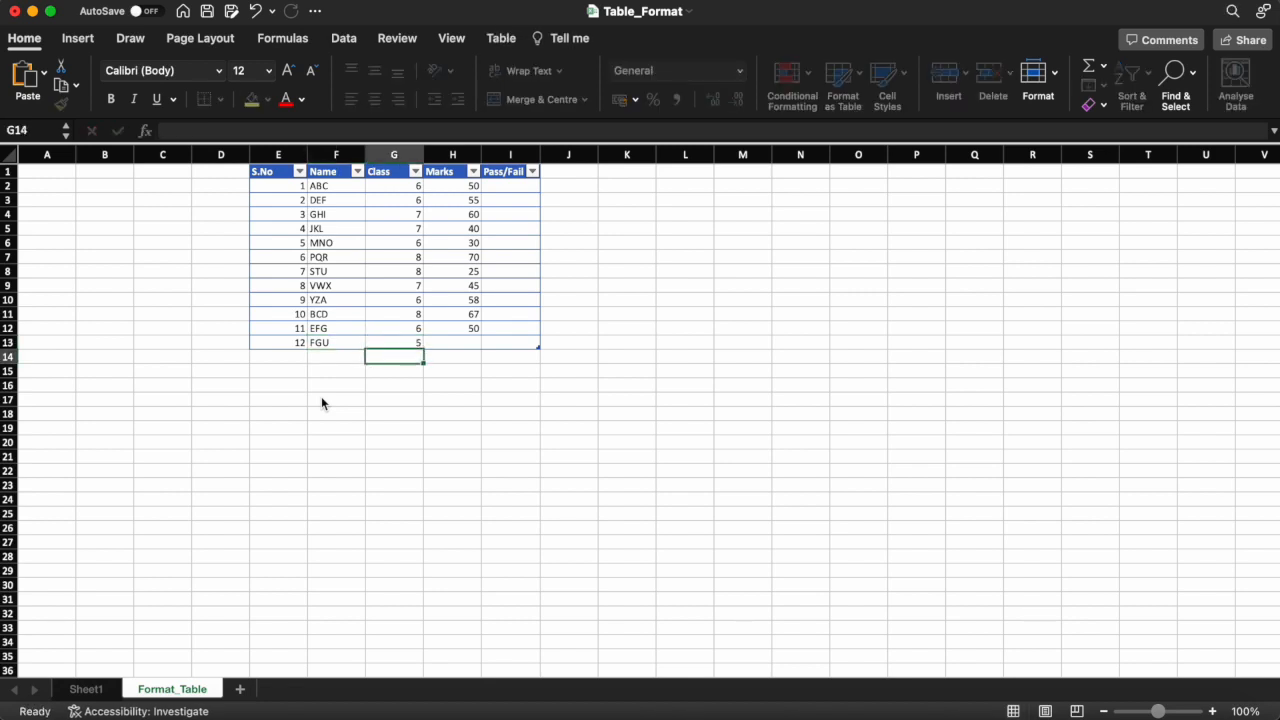
pyautogui.press('Up')
pyautogui.press('Right')
pyautogui.write('45')
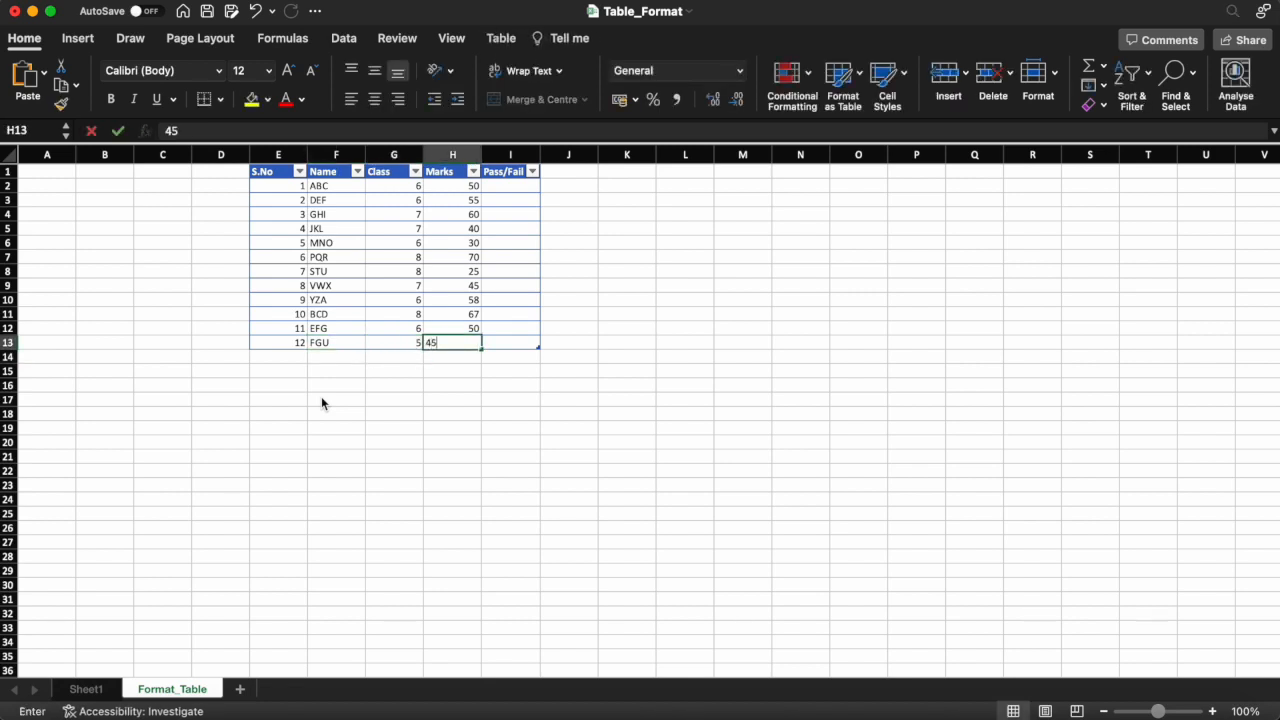
pyautogui.press('Return')
pyautogui.press('Up')
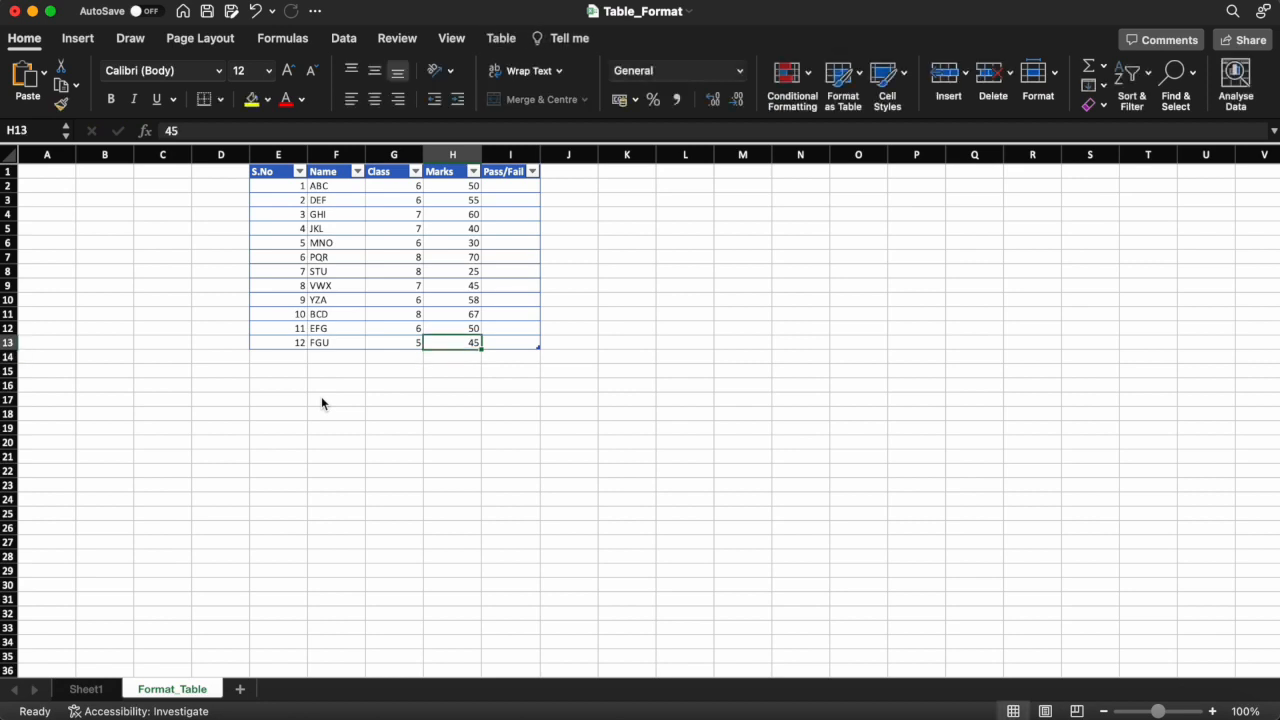
pyautogui.press('Left')
pyautogui.press('Left')
pyautogui.press('Left')
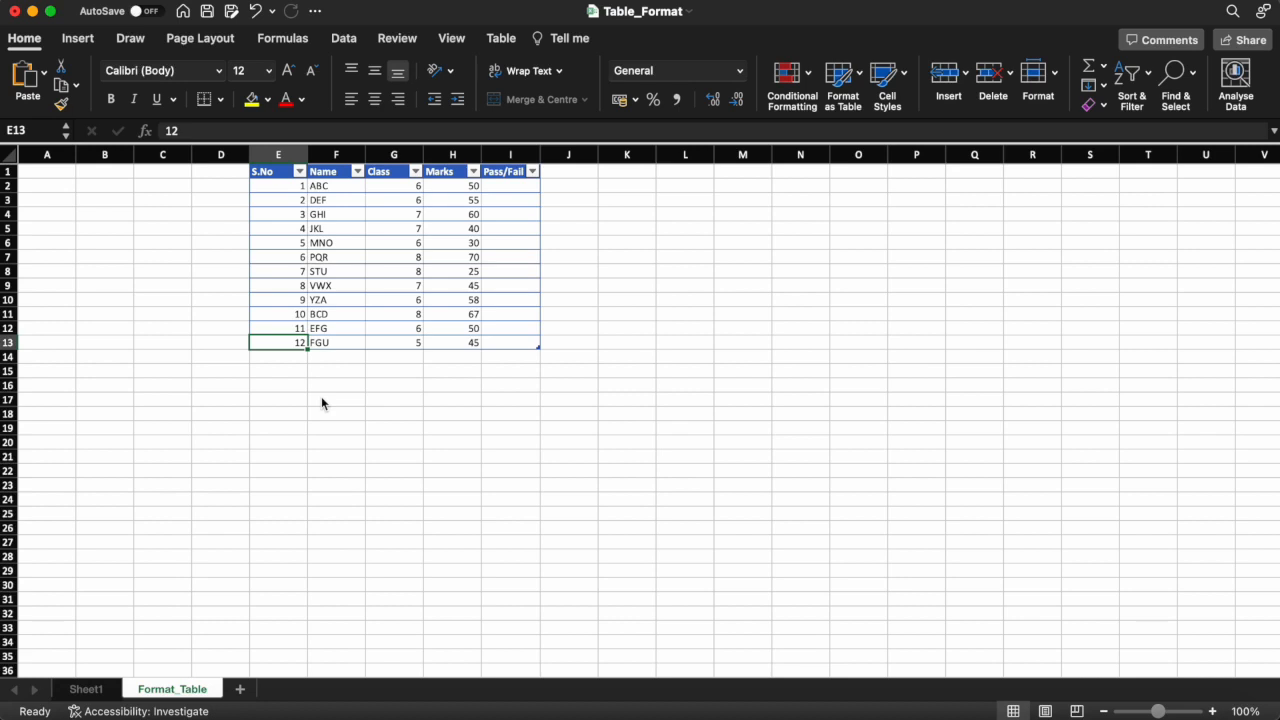
pyautogui.press('Right')
pyautogui.press('Right')
pyautogui.press('Right')
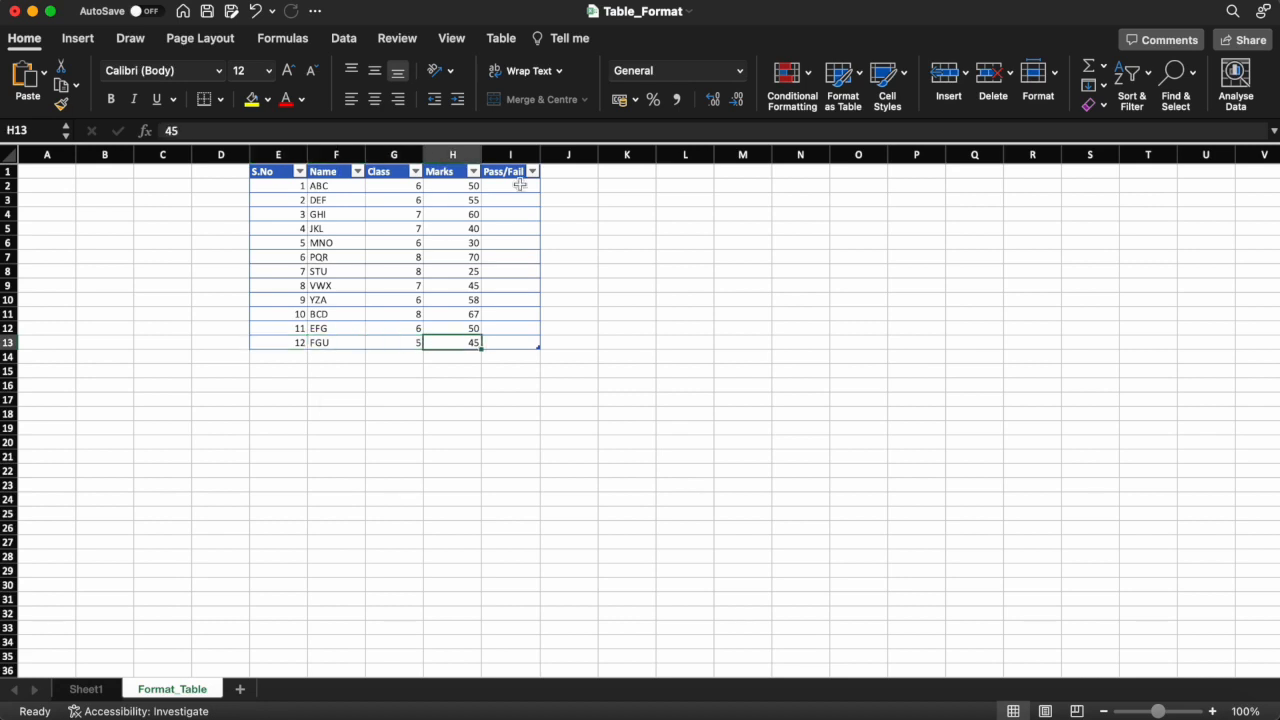
# Add the total row to the table again and summarise the Marks column with Count
pyautogui.click(502, 40)
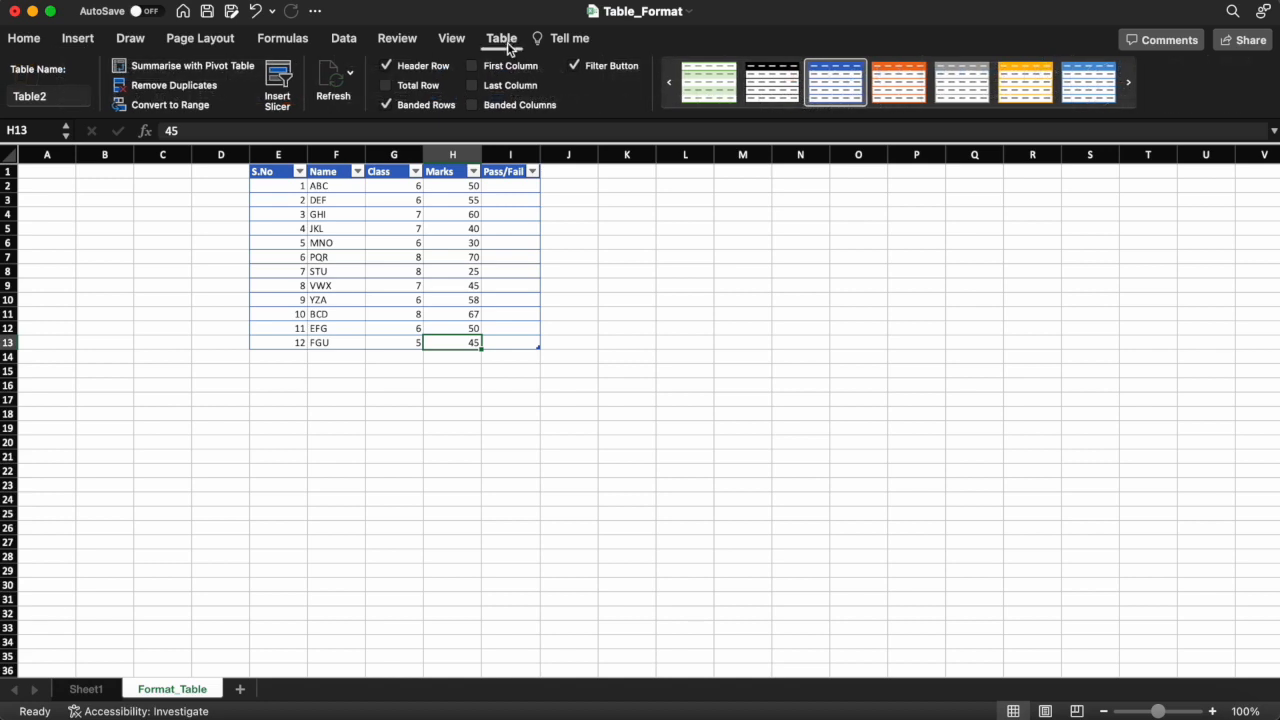
pyautogui.click(387, 86)
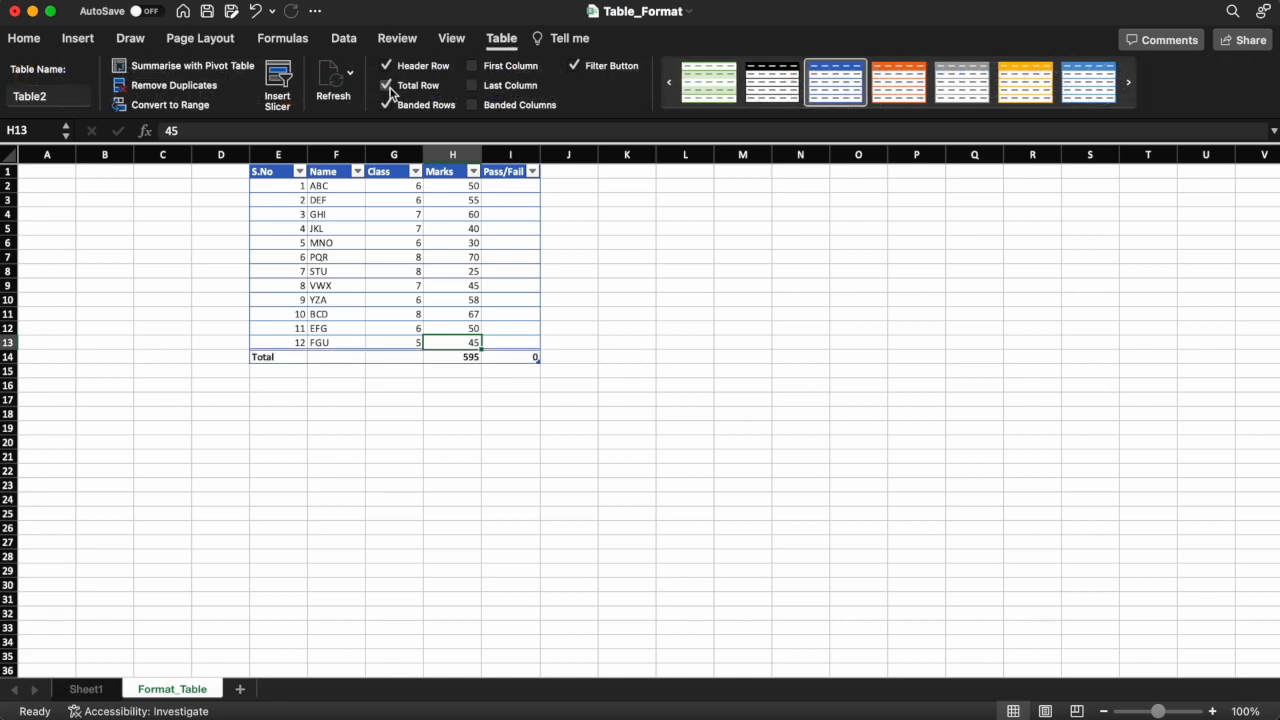
pyautogui.click(459, 363)
pyautogui.click(467, 359)
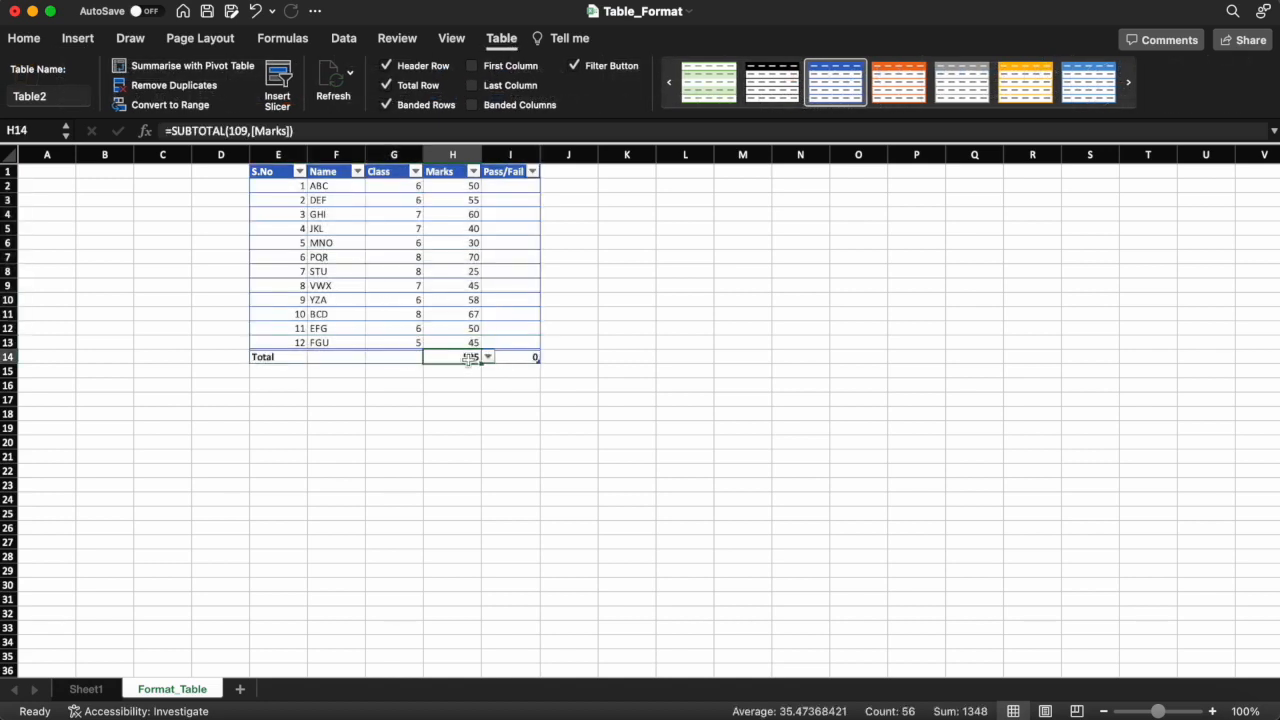
pyautogui.click(487, 358)
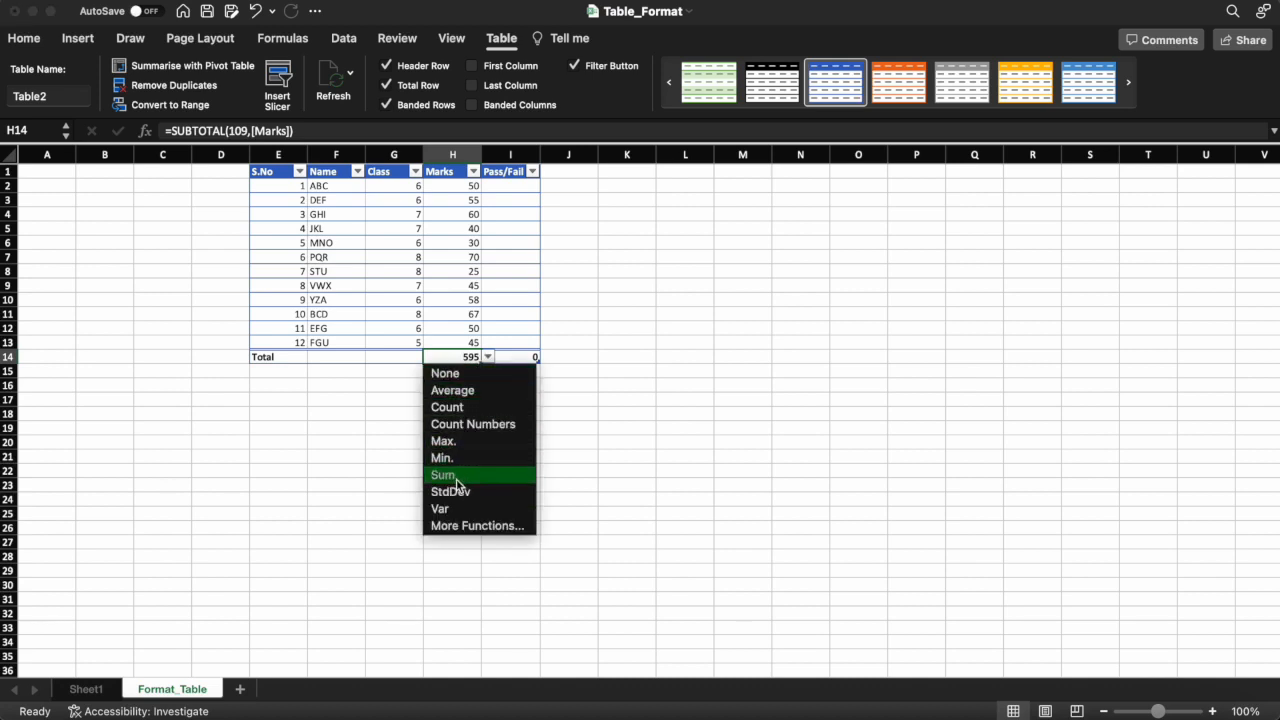
pyautogui.click(468, 409)
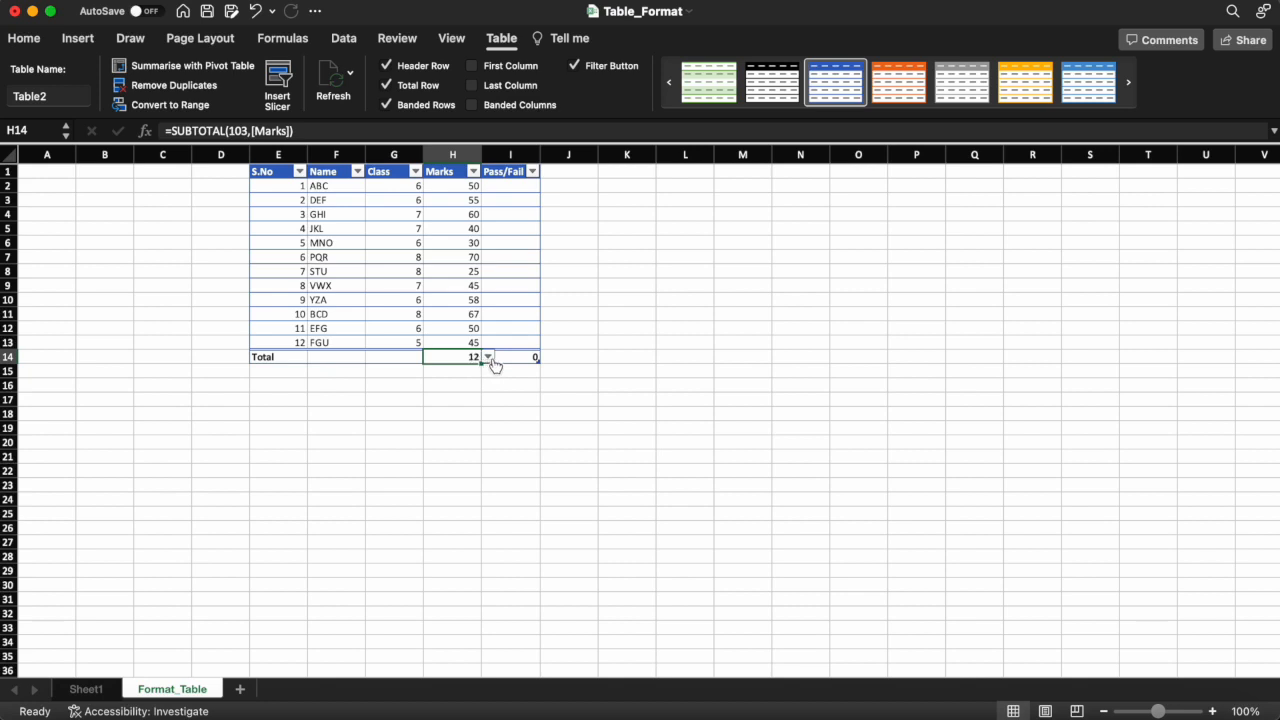
# Set the total row's Marks function to None and remove the total row from the table
pyautogui.click(488, 358)
pyautogui.click(473, 373)
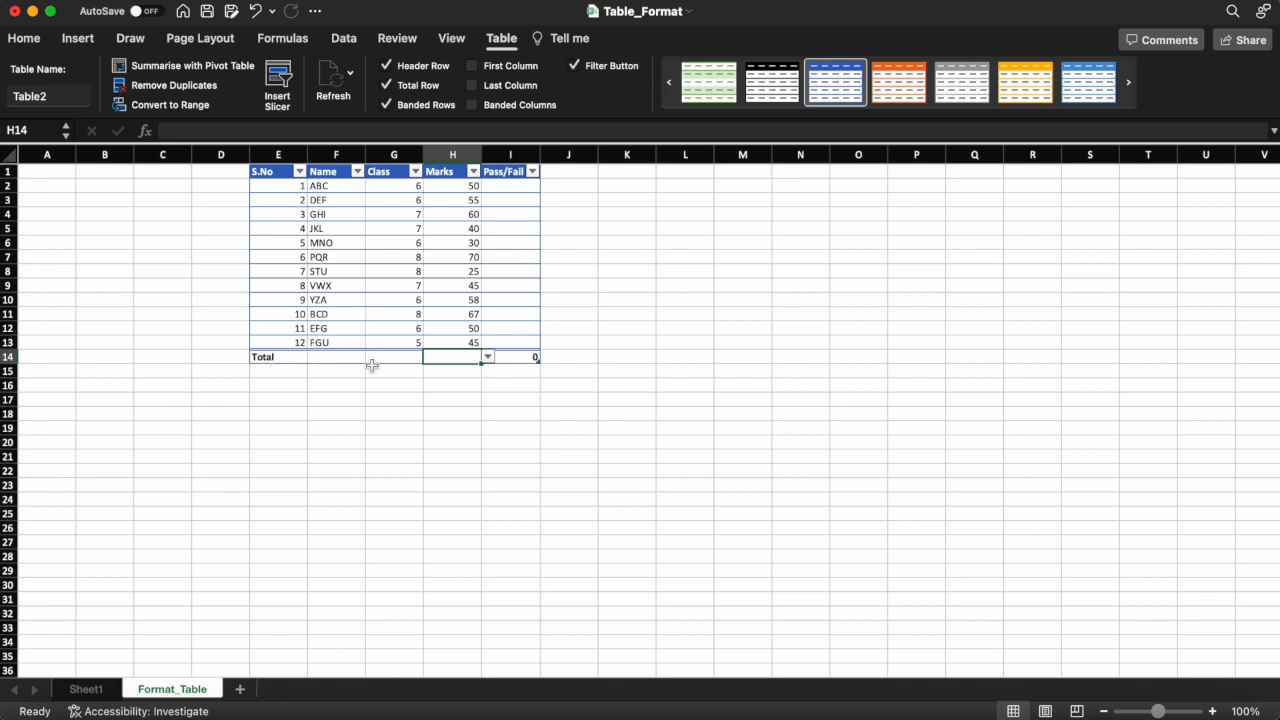
pyautogui.click(388, 87)
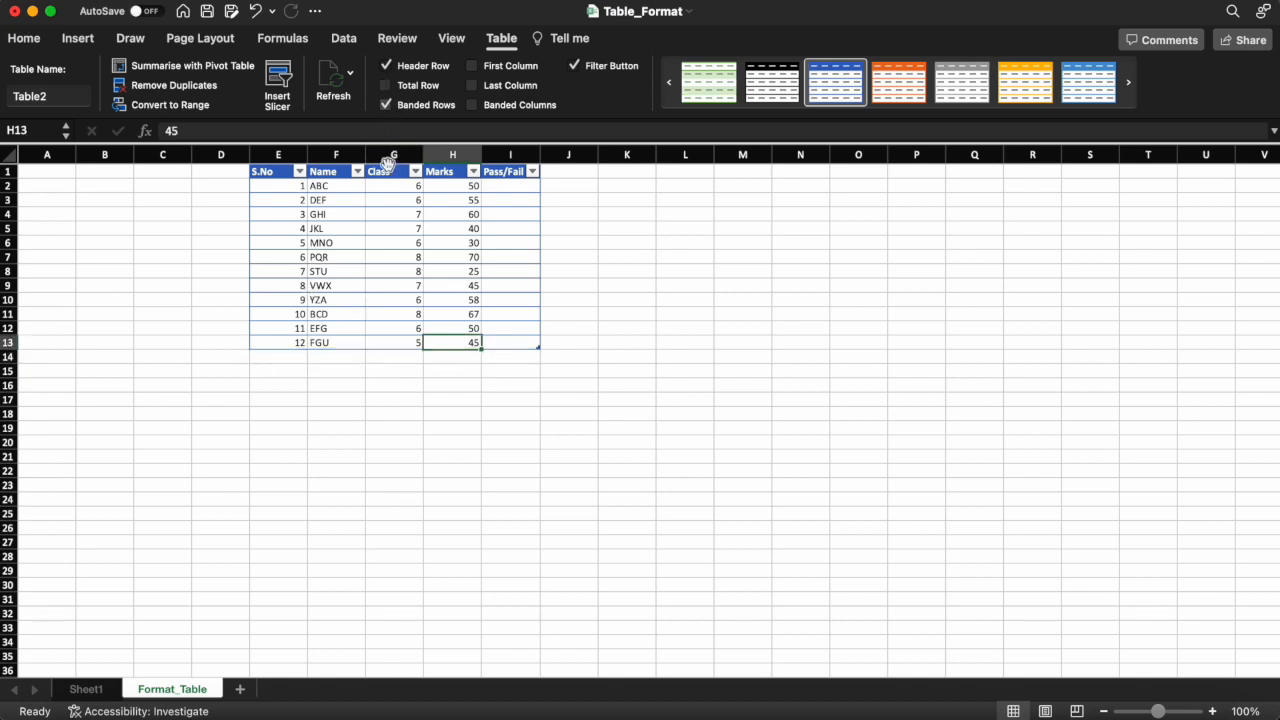
# Insert slicers for the table's Class and Pass/Fail columns
pyautogui.click(288, 358)
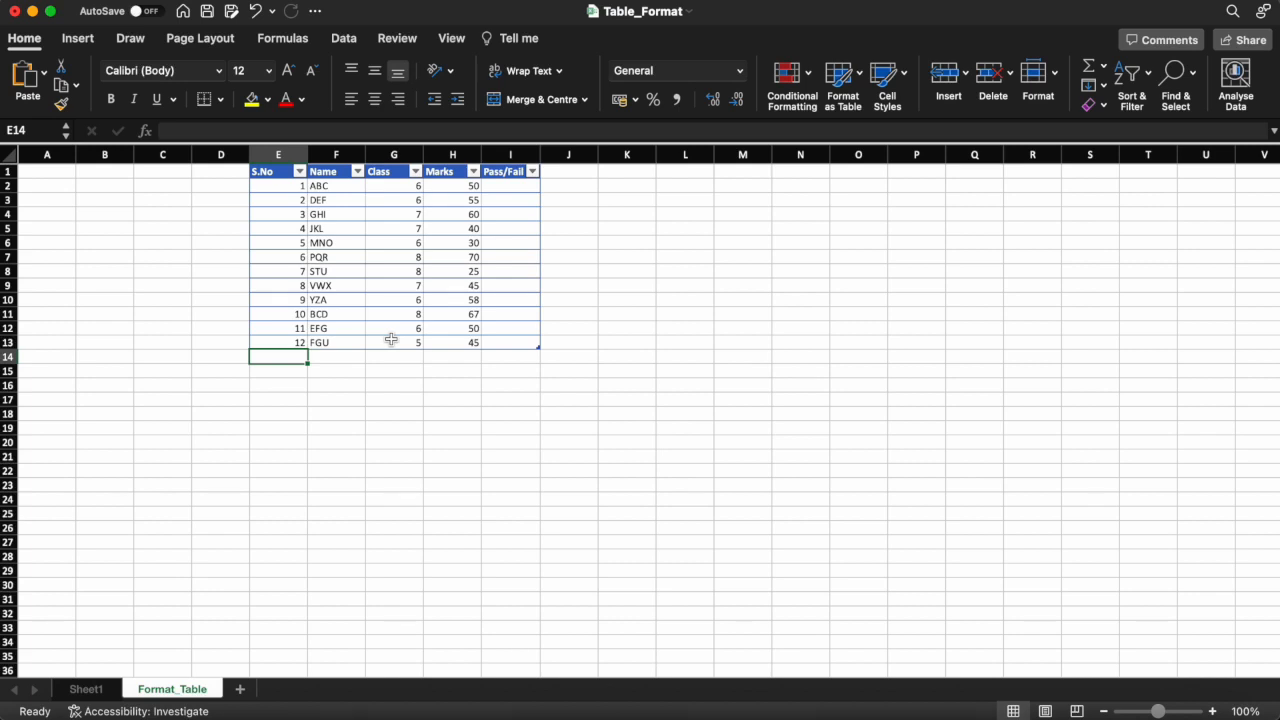
pyautogui.click(460, 303)
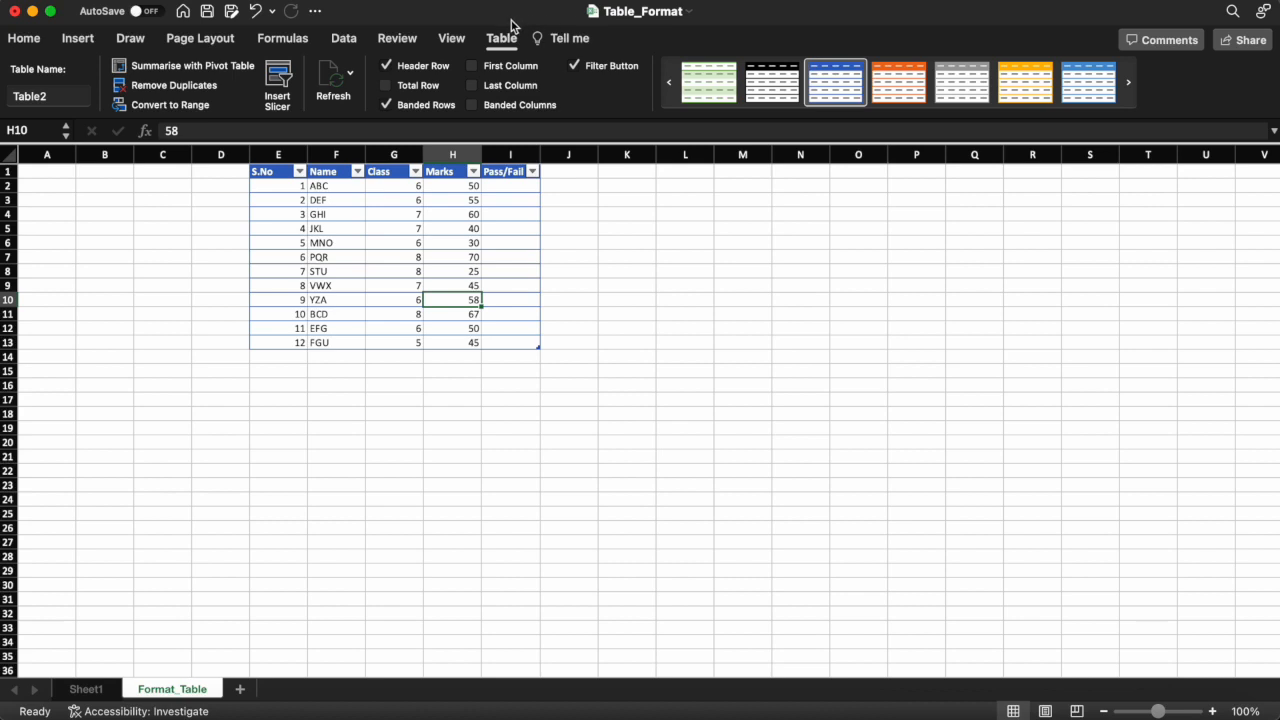
pyautogui.click(279, 78)
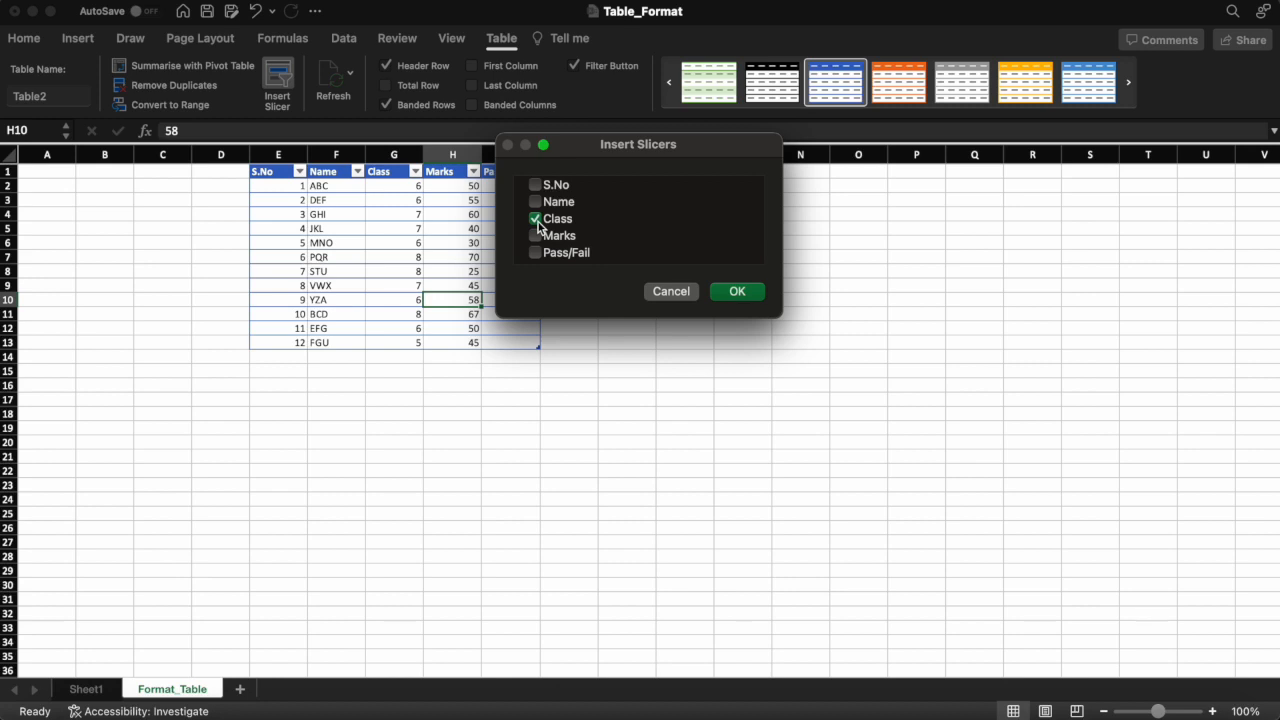
pyautogui.click(537, 253)
pyautogui.click(731, 292)
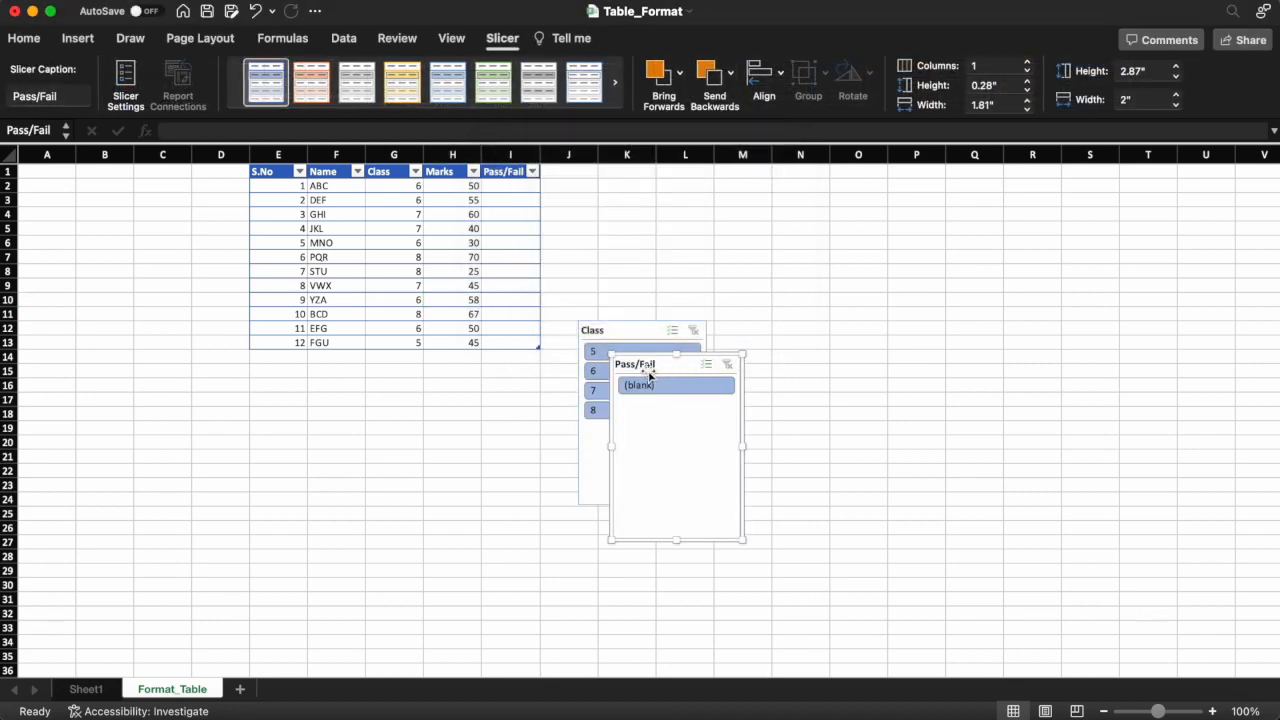
# Place both slicers over columns B to D beside the table, shortened and stacked with Pass/Fail above Class
pyautogui.moveTo(645, 371); pyautogui.dragTo(134, 178)
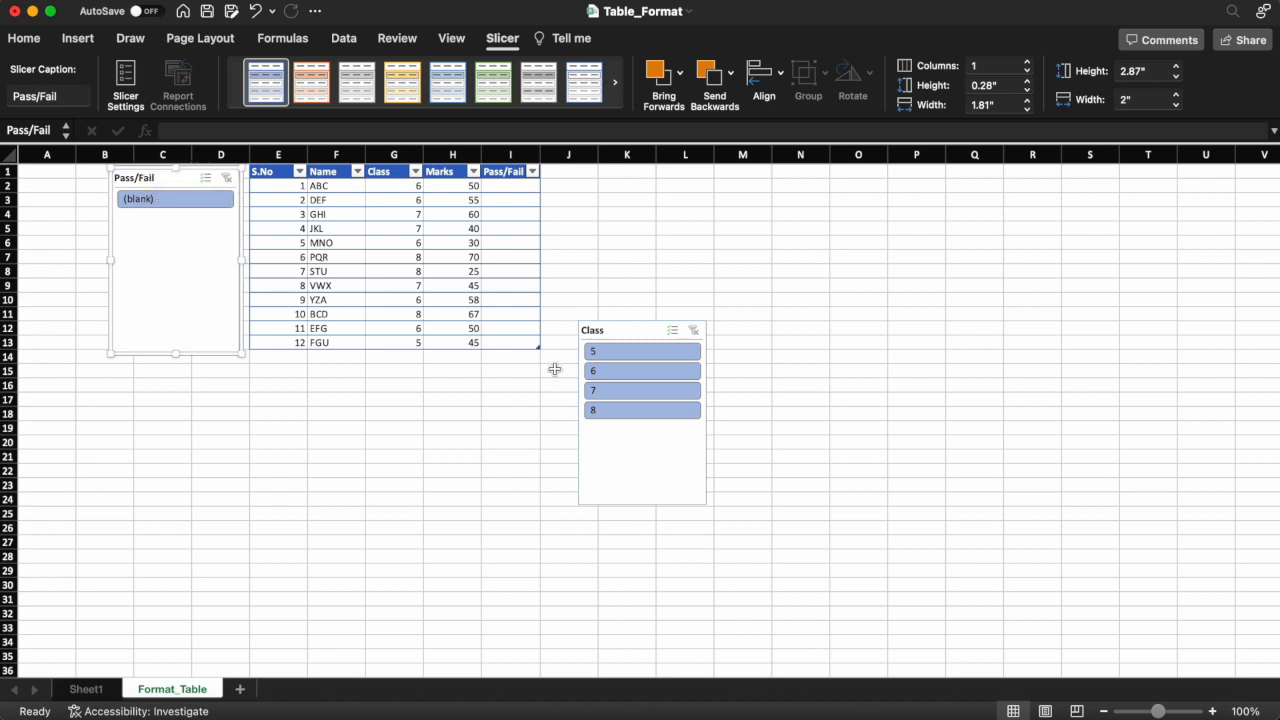
pyautogui.moveTo(615, 336); pyautogui.dragTo(148, 371)
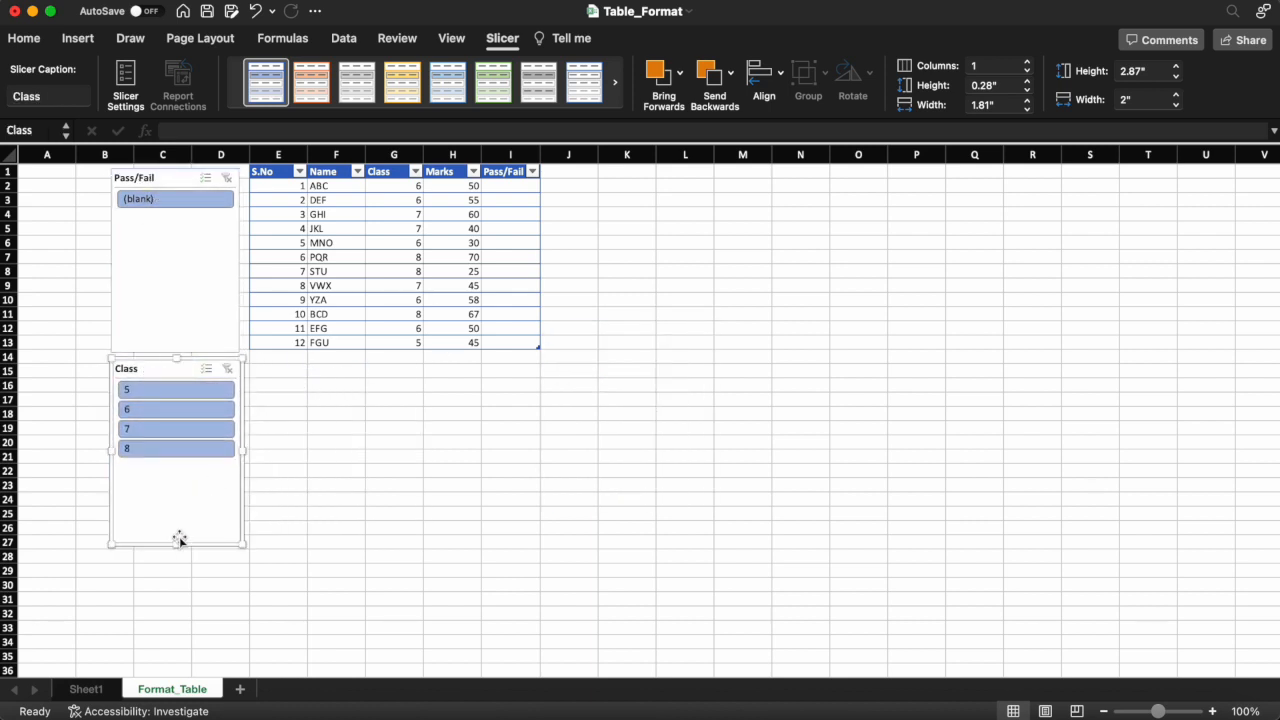
pyautogui.moveTo(175, 543); pyautogui.dragTo(179, 467)
pyautogui.click(182, 308)
pyautogui.moveTo(175, 353); pyautogui.dragTo(177, 266)
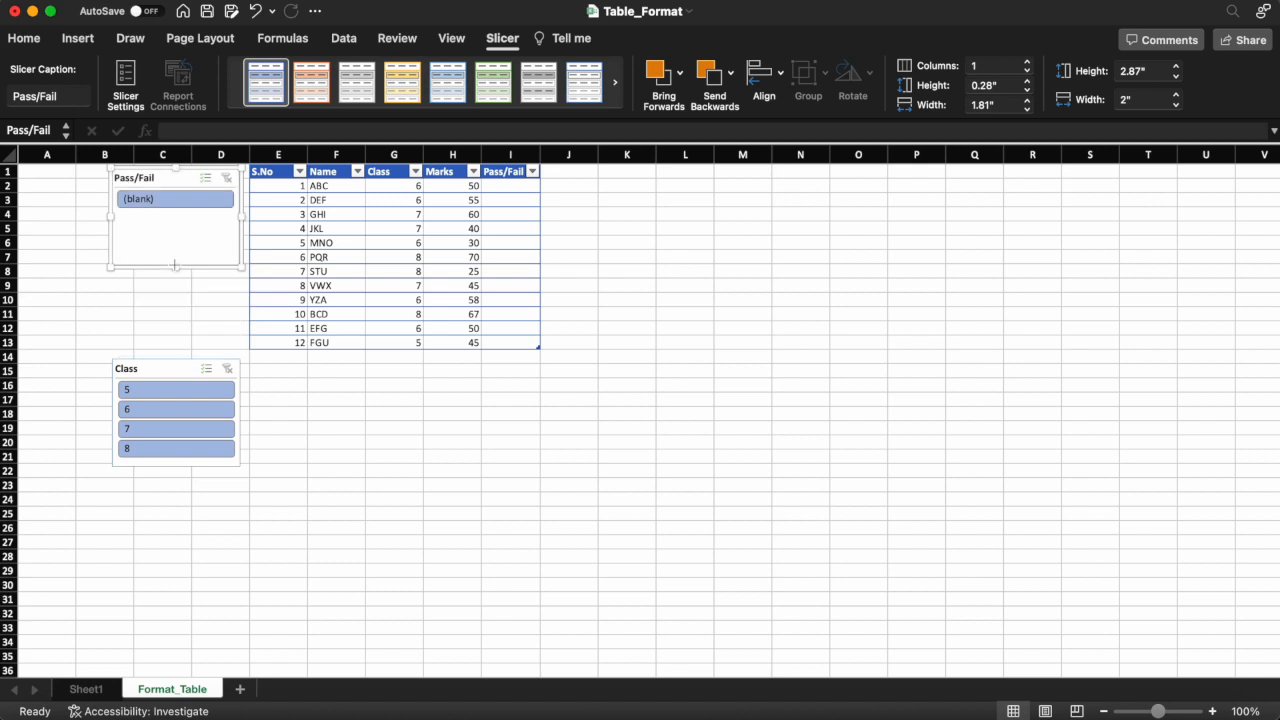
pyautogui.moveTo(168, 370); pyautogui.dragTo(167, 279)
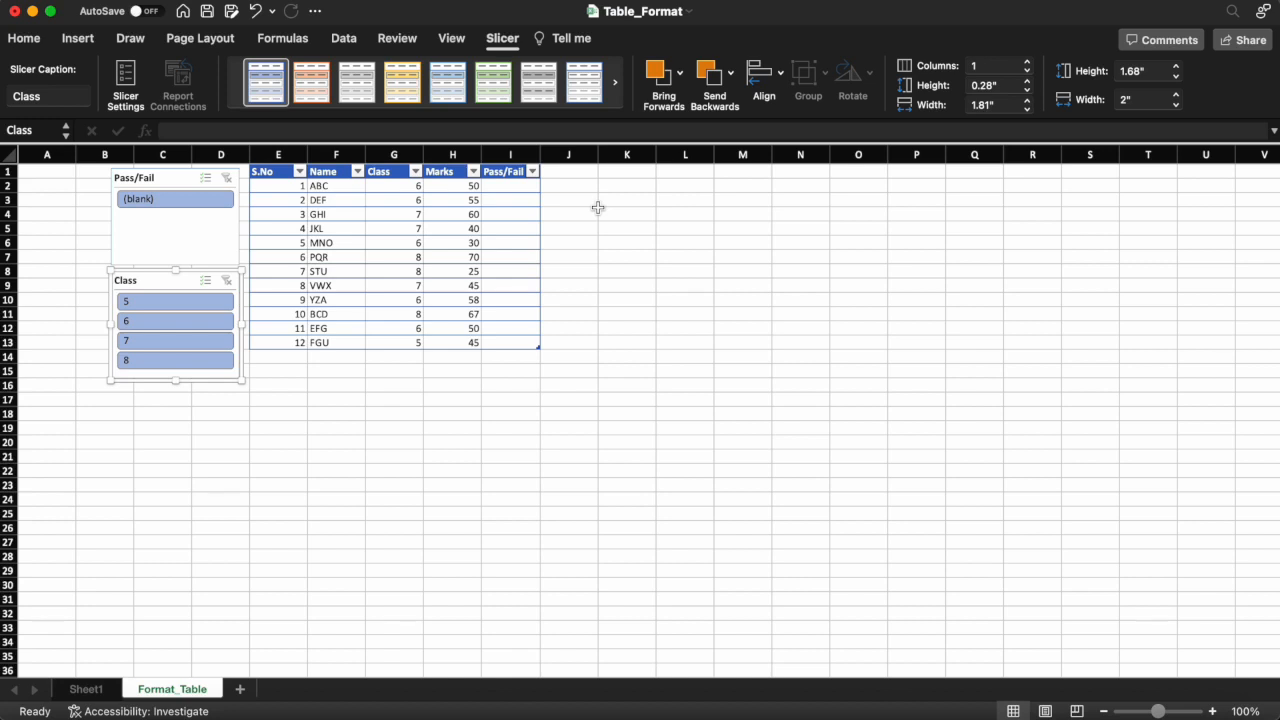
pyautogui.click(504, 187)
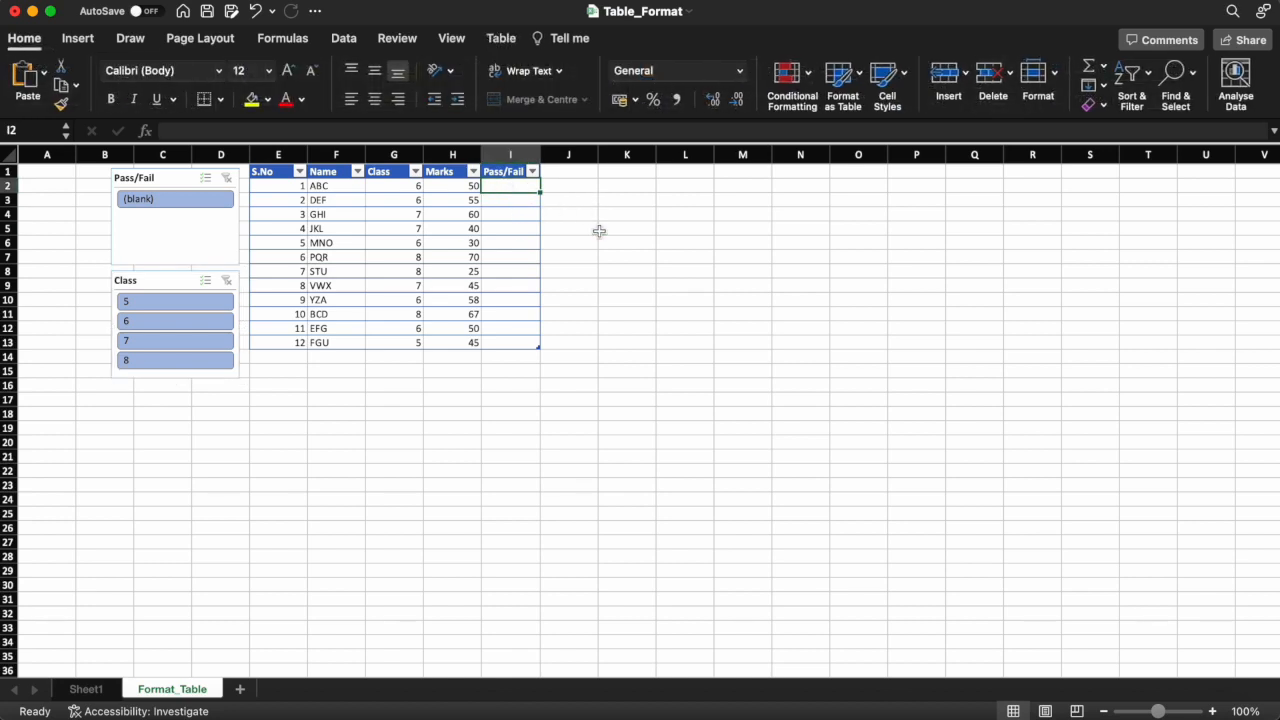
pyautogui.write('=if(')
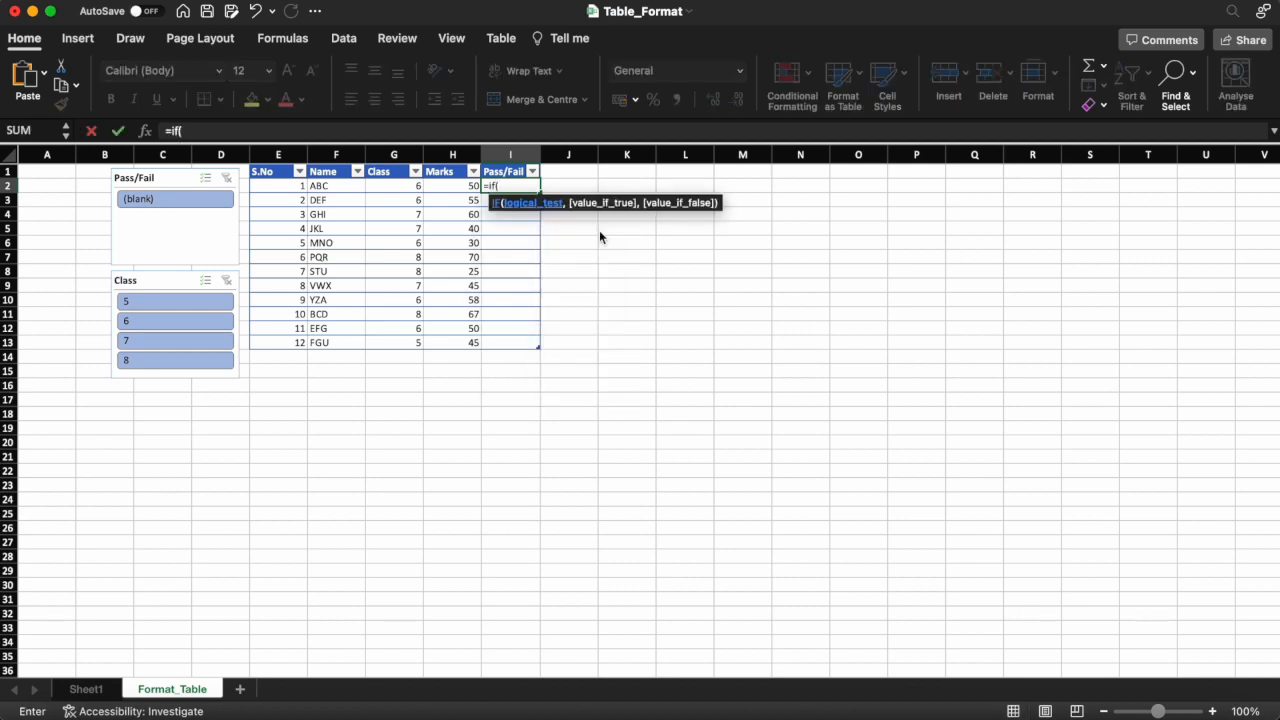
pyautogui.press('Left')
pyautogui.write('>')
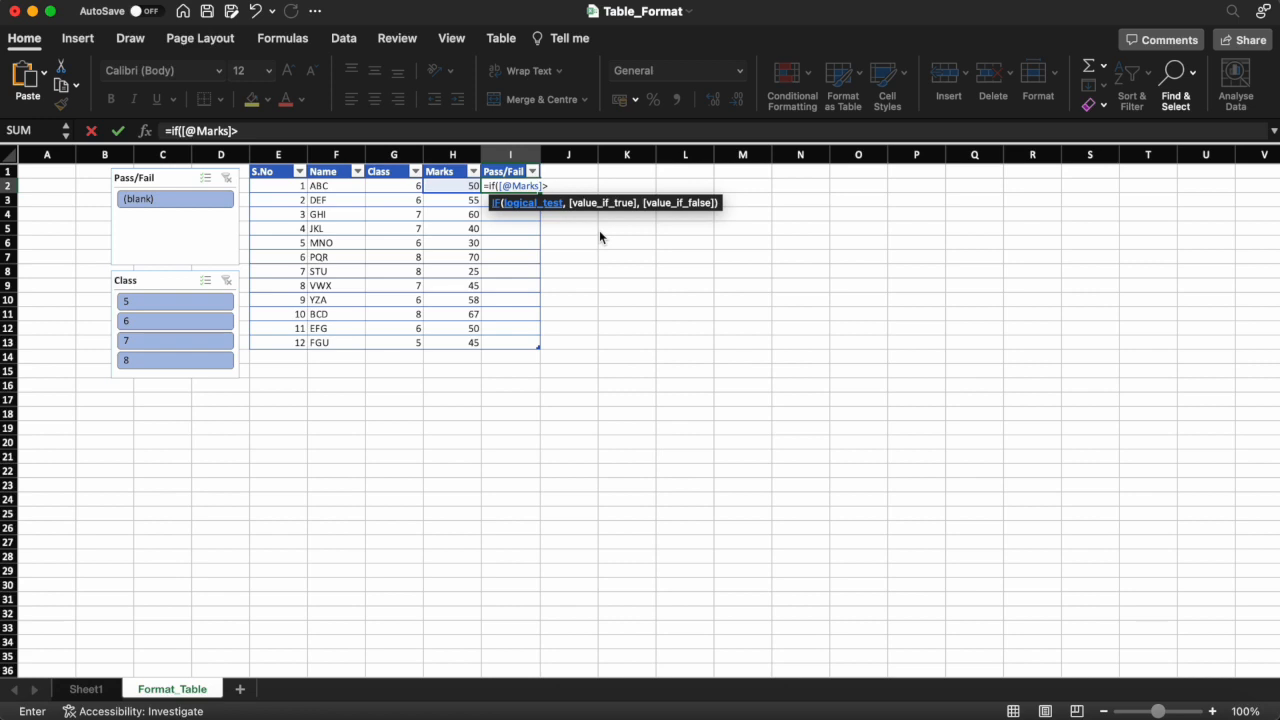
pyautogui.write('30,')
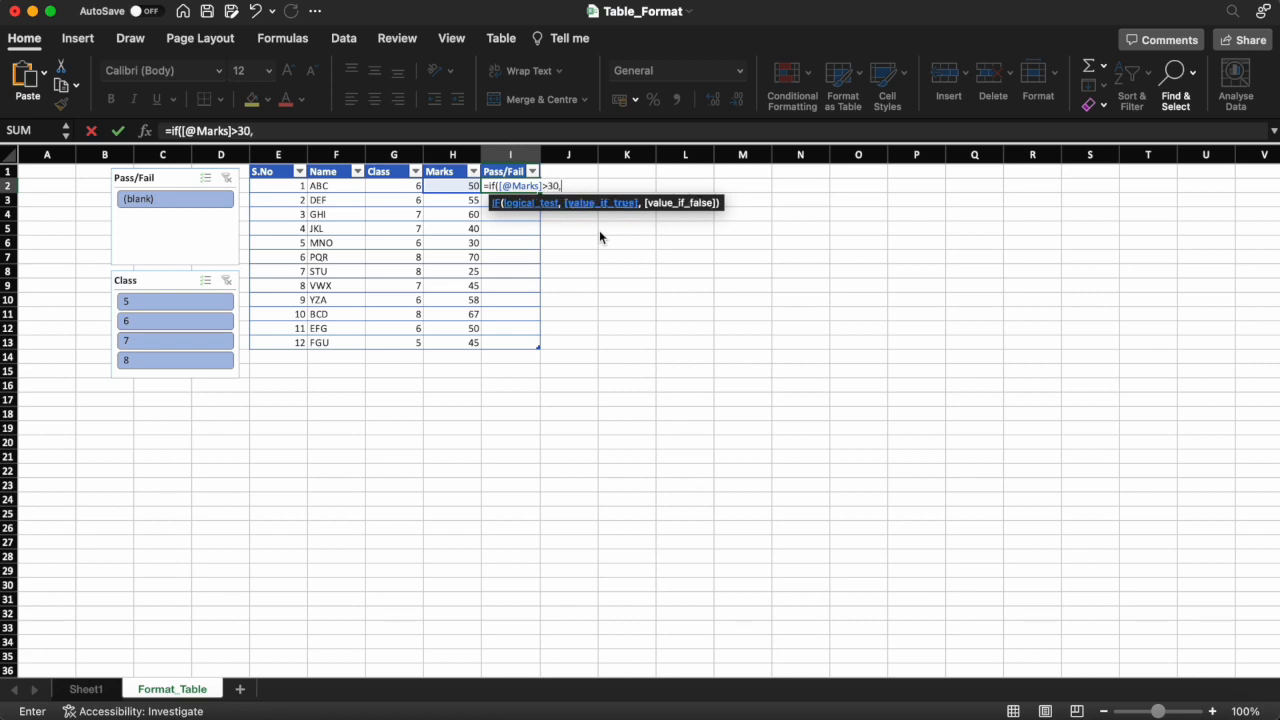
pyautogui.write('"Pass","Fail")')
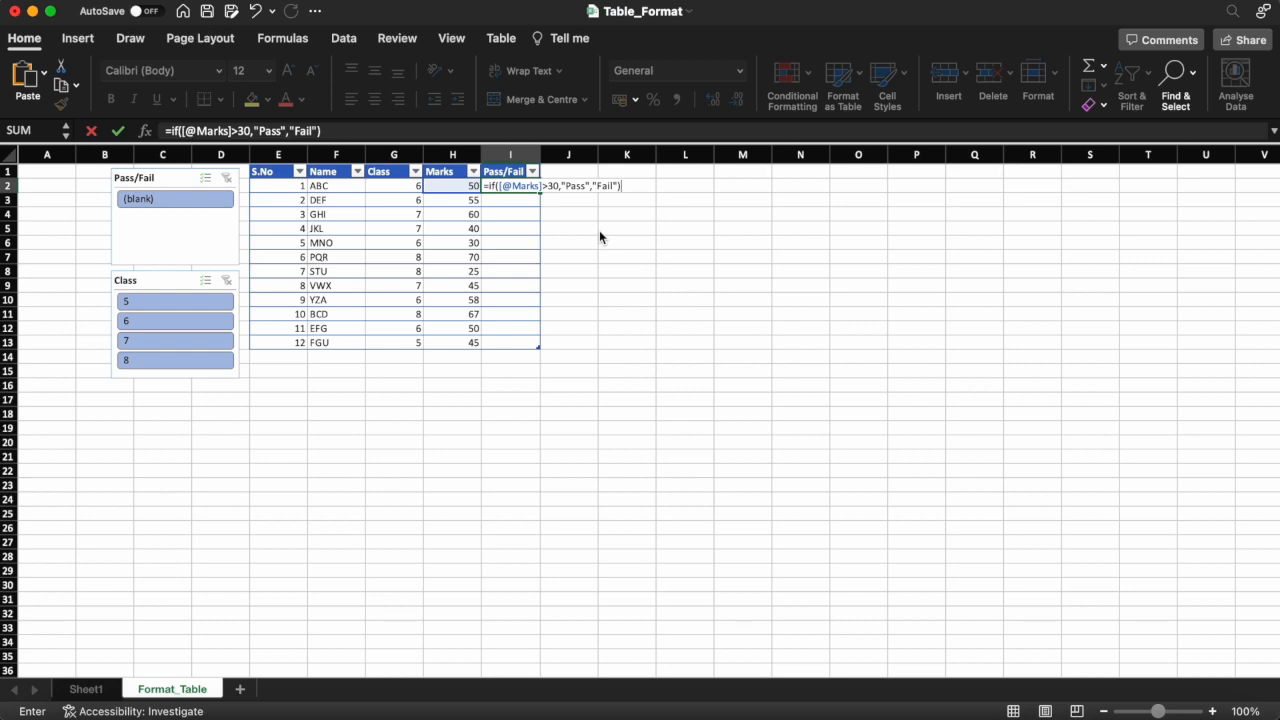
pyautogui.press('Return')
# Examine the formula results cell by cell down and back up the Pass/Fail column
pyautogui.press('Right')
pyautogui.press('Left')
pyautogui.press('Down')
pyautogui.press('Down')
pyautogui.press('Down')
pyautogui.press('Down')
pyautogui.press('Down')
pyautogui.press('Down')
pyautogui.press('Down')
pyautogui.press('Down')
pyautogui.press('Down')
pyautogui.press('Down')
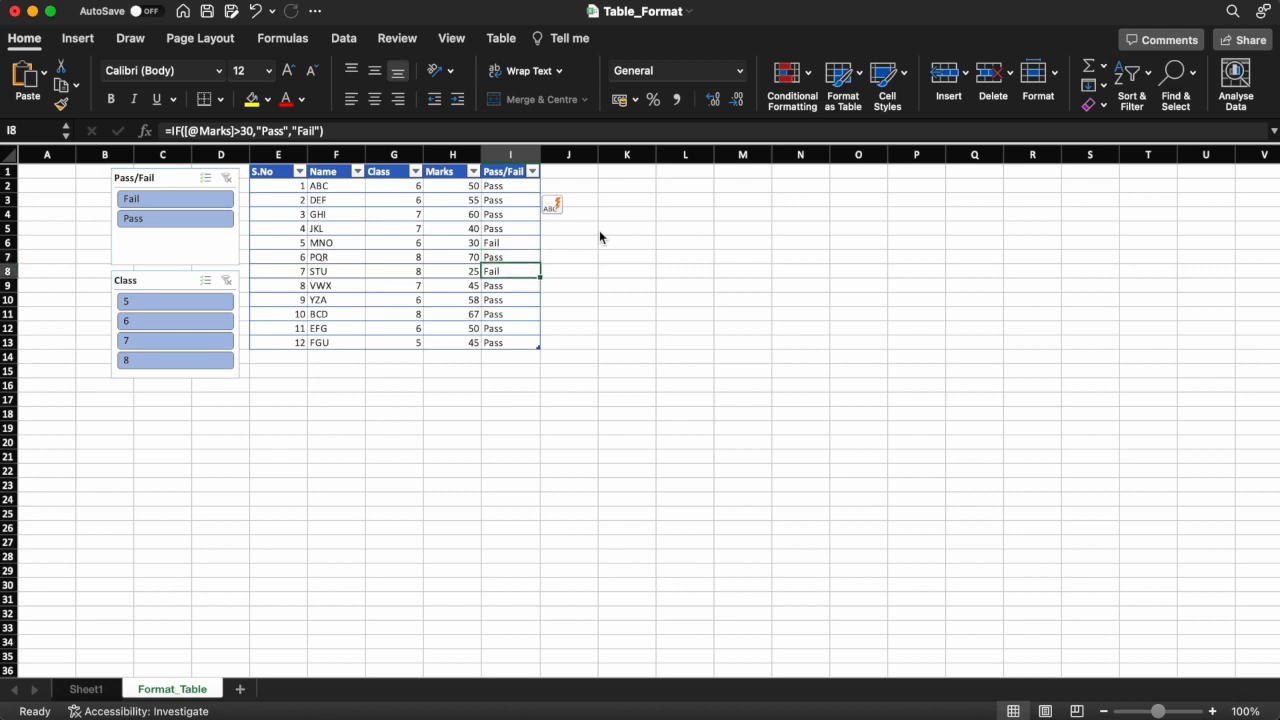
pyautogui.press('Down')
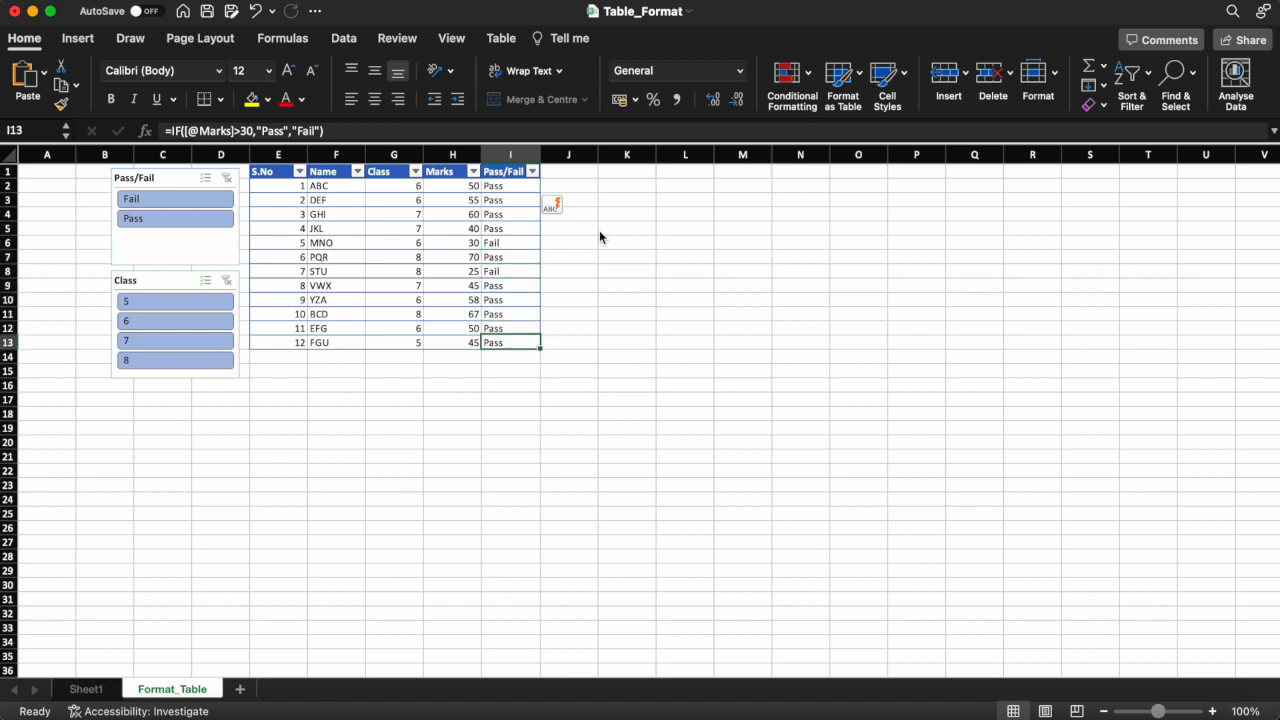
pyautogui.press('Up')
pyautogui.press('Up')
pyautogui.press('Up')
pyautogui.press('Up')
pyautogui.press('Up')
pyautogui.press('Up')
pyautogui.press('Up')
pyautogui.press('Up')
pyautogui.press('Up')
pyautogui.press('Down')
pyautogui.press('Down')
pyautogui.press('Down')
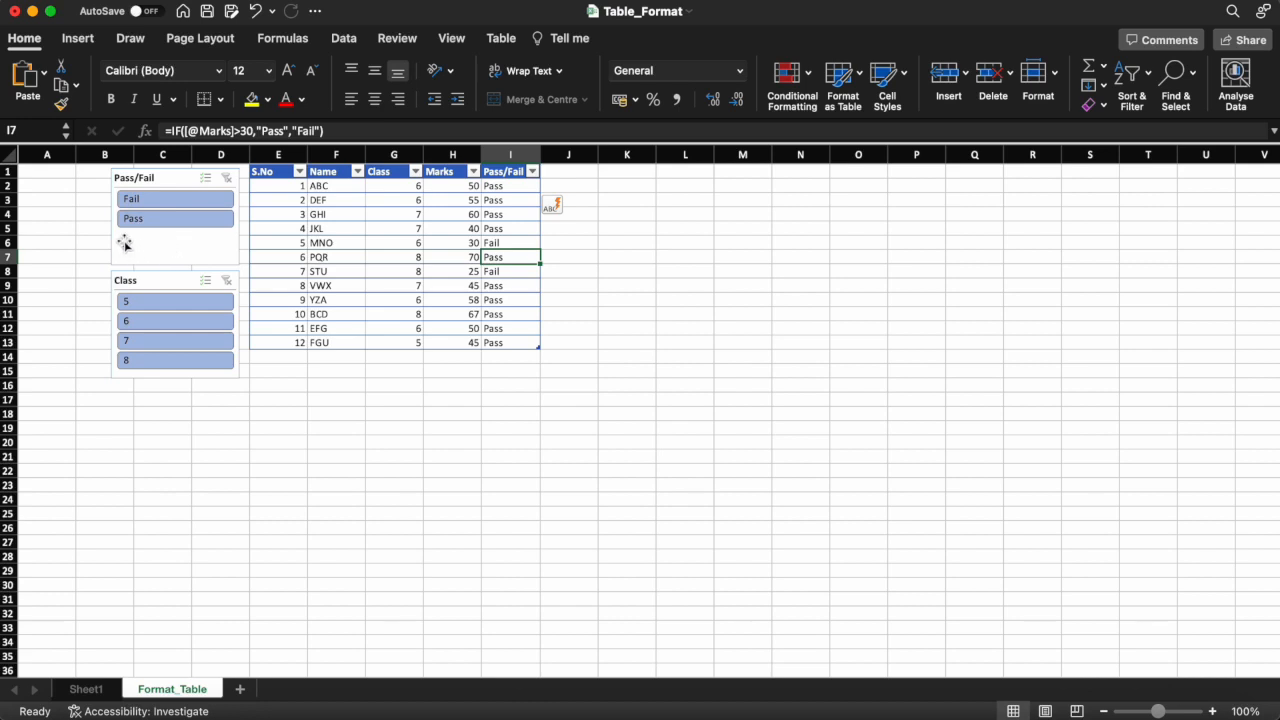
# Try the slicers by filtering the table to Pass, to Fail and to Fail within Class 6, and clear both slicer filters
pyautogui.click(150, 222)
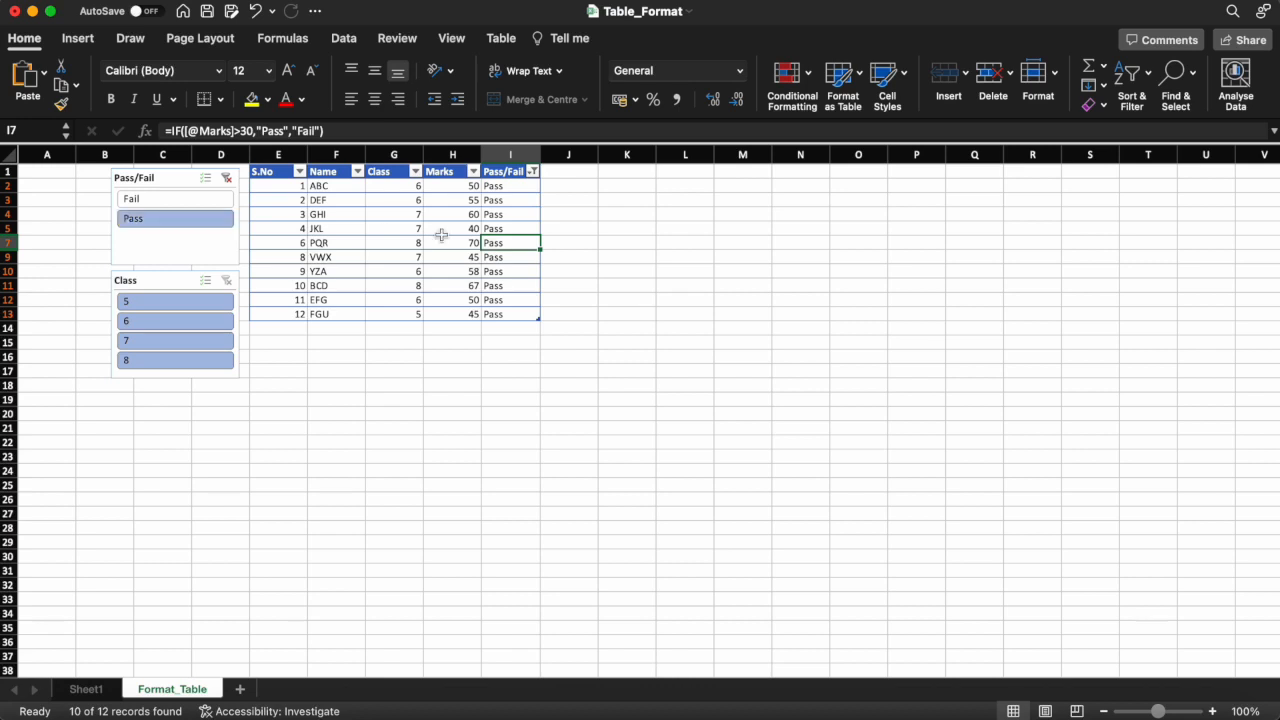
pyautogui.click(158, 203)
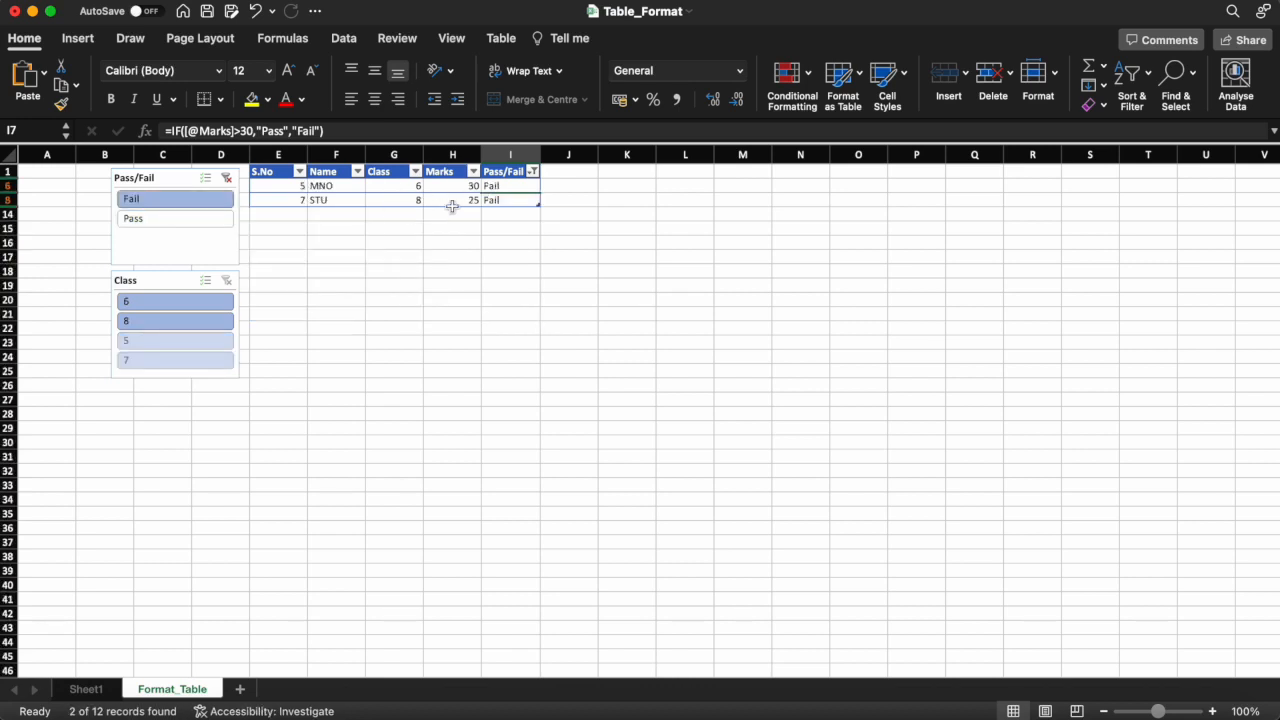
pyautogui.click(145, 303)
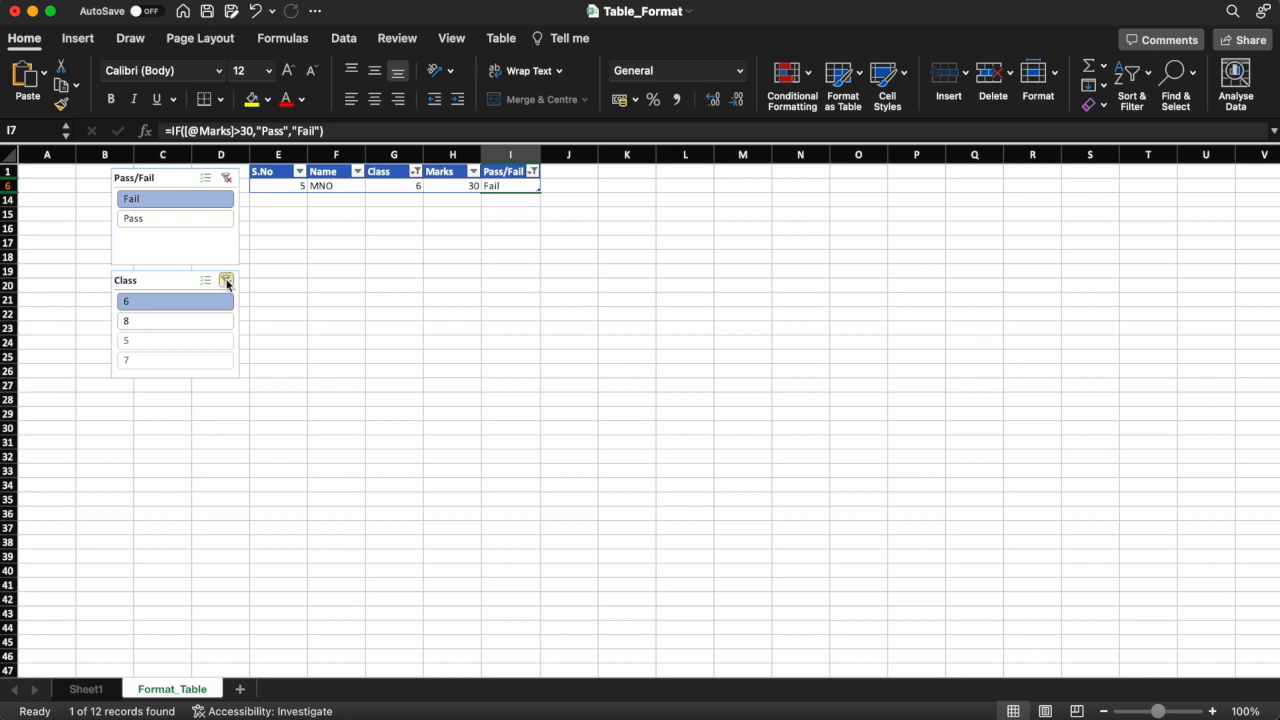
pyautogui.click(226, 177)
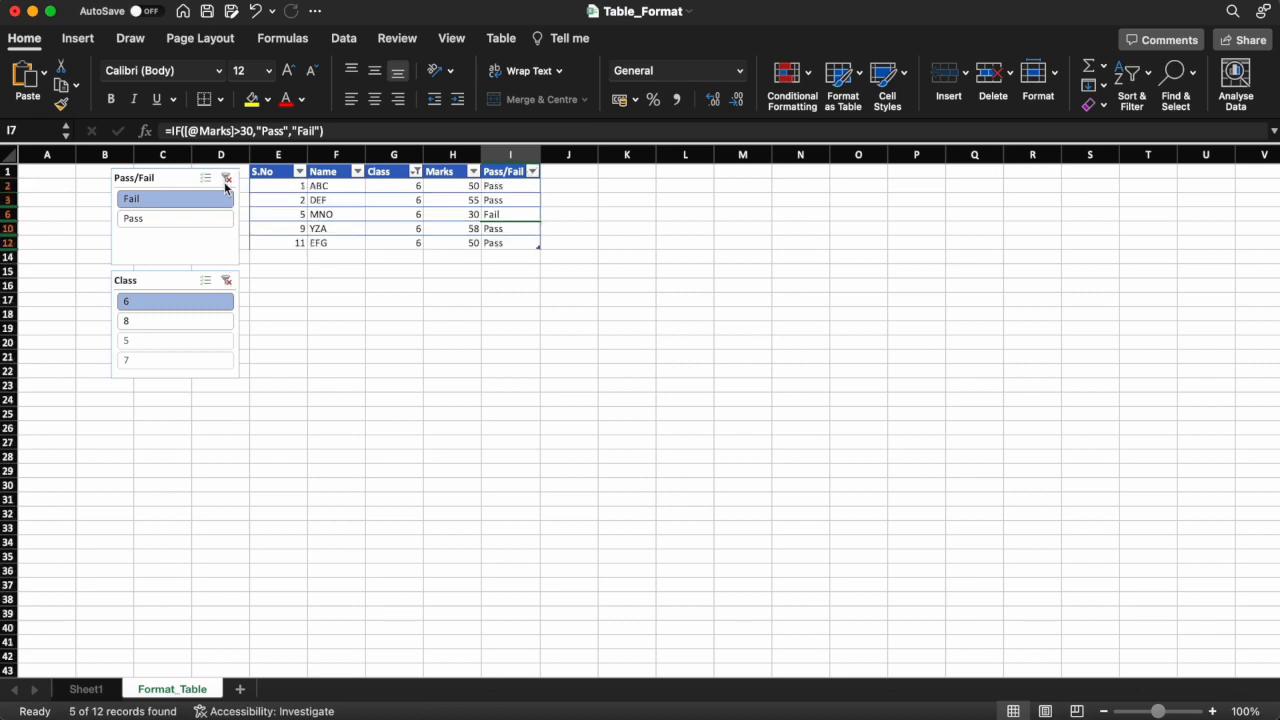
pyautogui.click(226, 281)
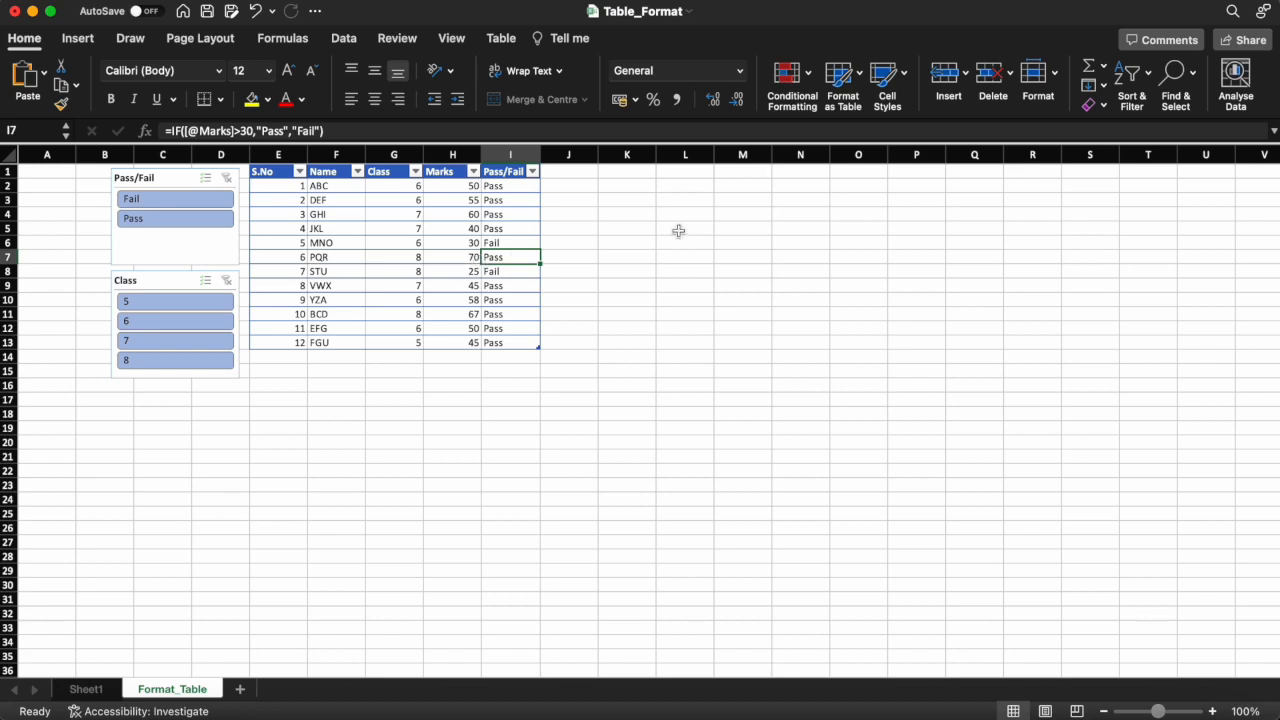